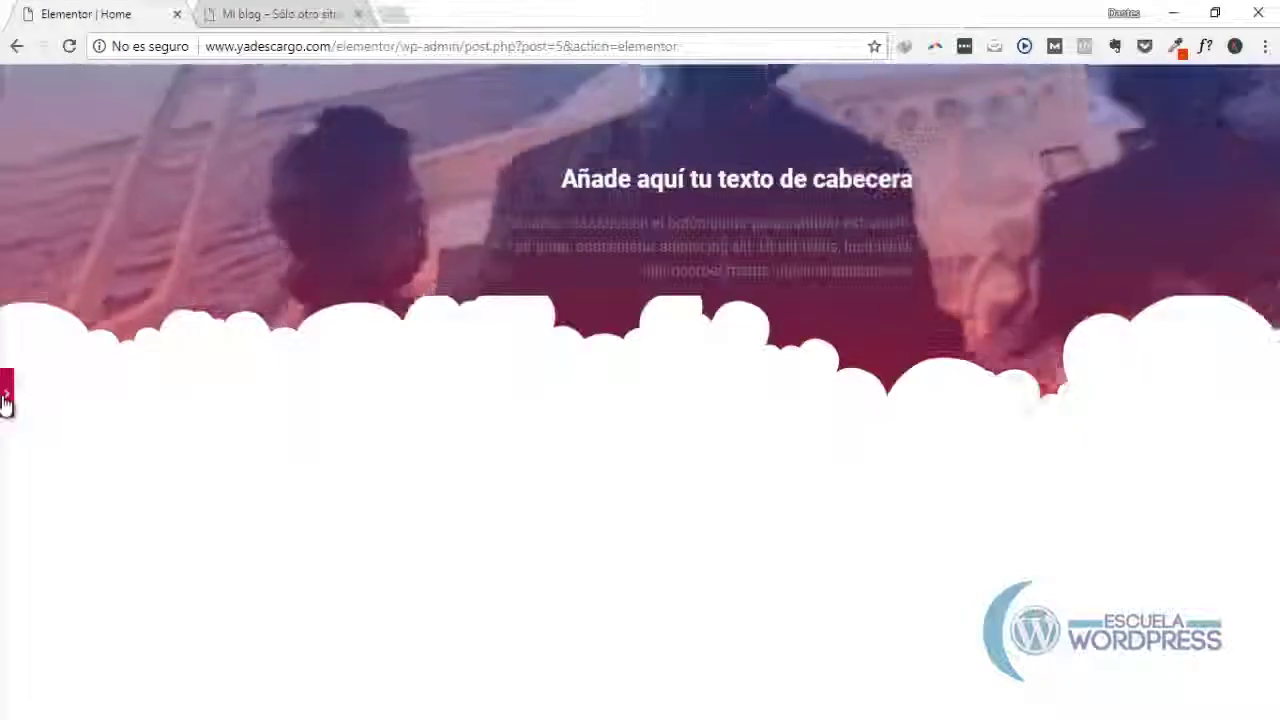
Set the height of the section's lower cloud divider to 129 and preview the page at full width
left_click(8, 400)
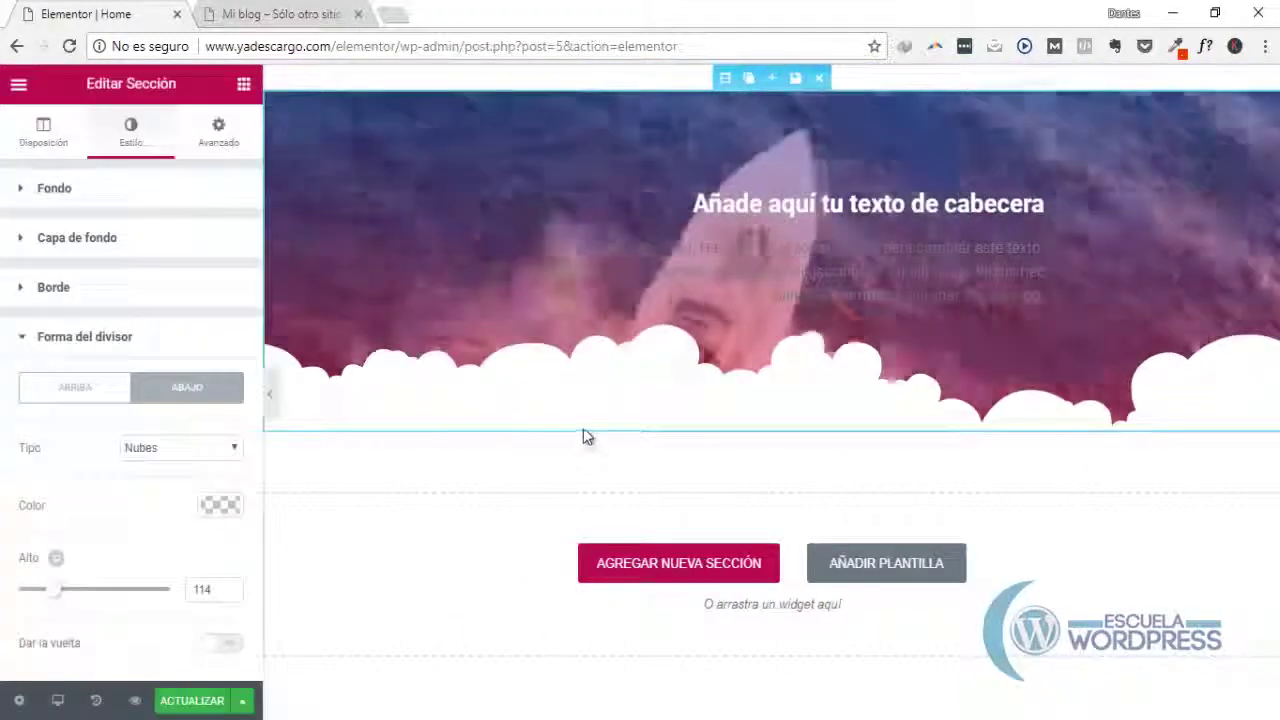
mouse_move(59, 597)
left_mouse_down()
mouse_move(37, 593)
mouse_move(91, 597)
mouse_move(60, 596)
left_mouse_up()
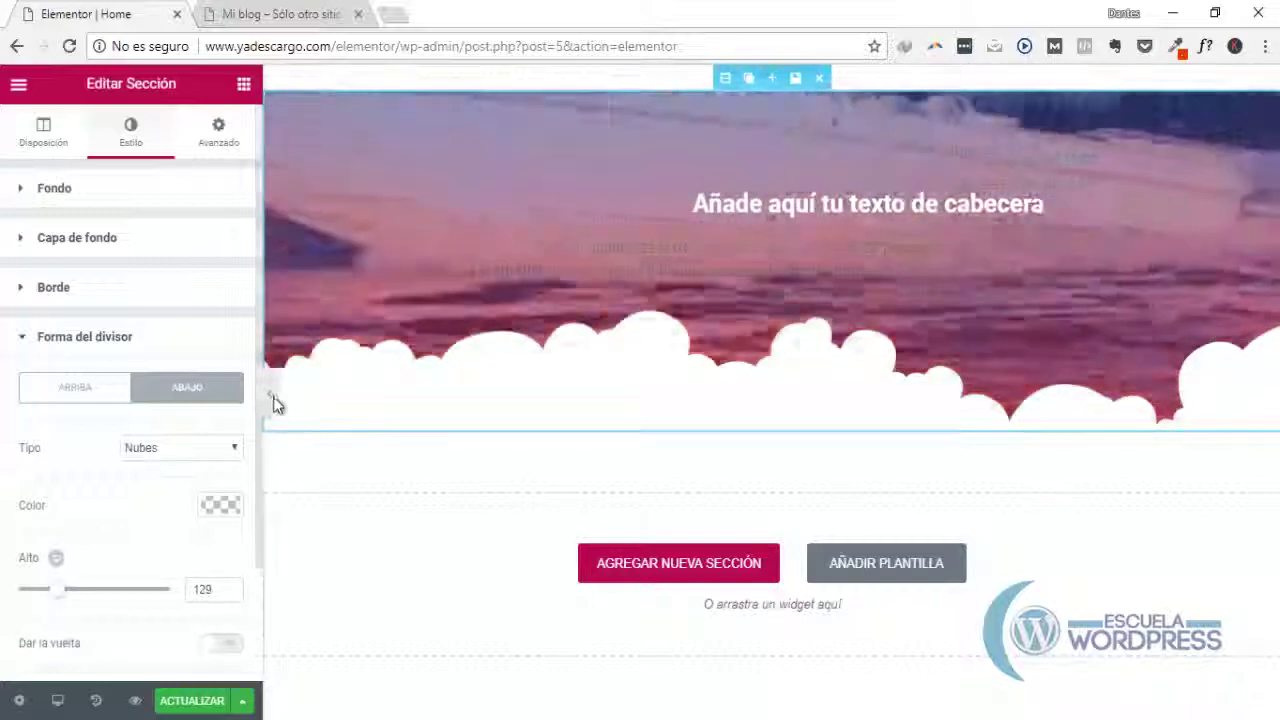
left_click(270, 395)
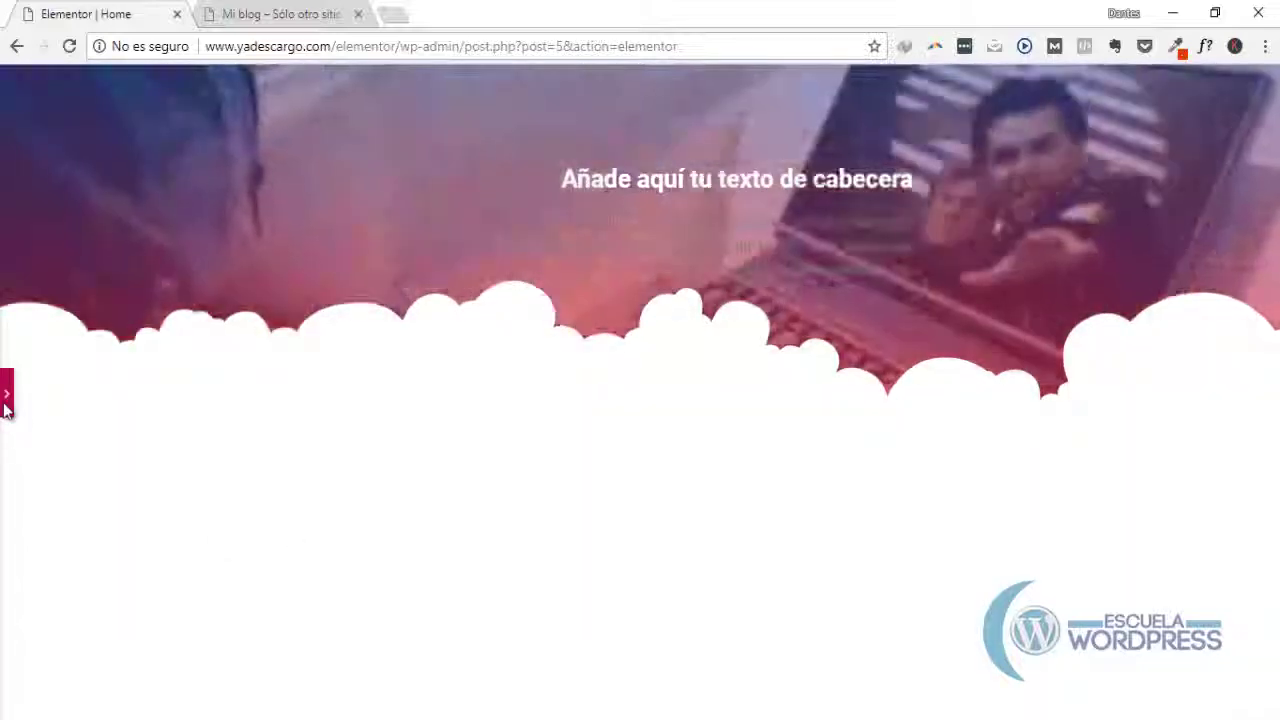
left_click(6, 395)
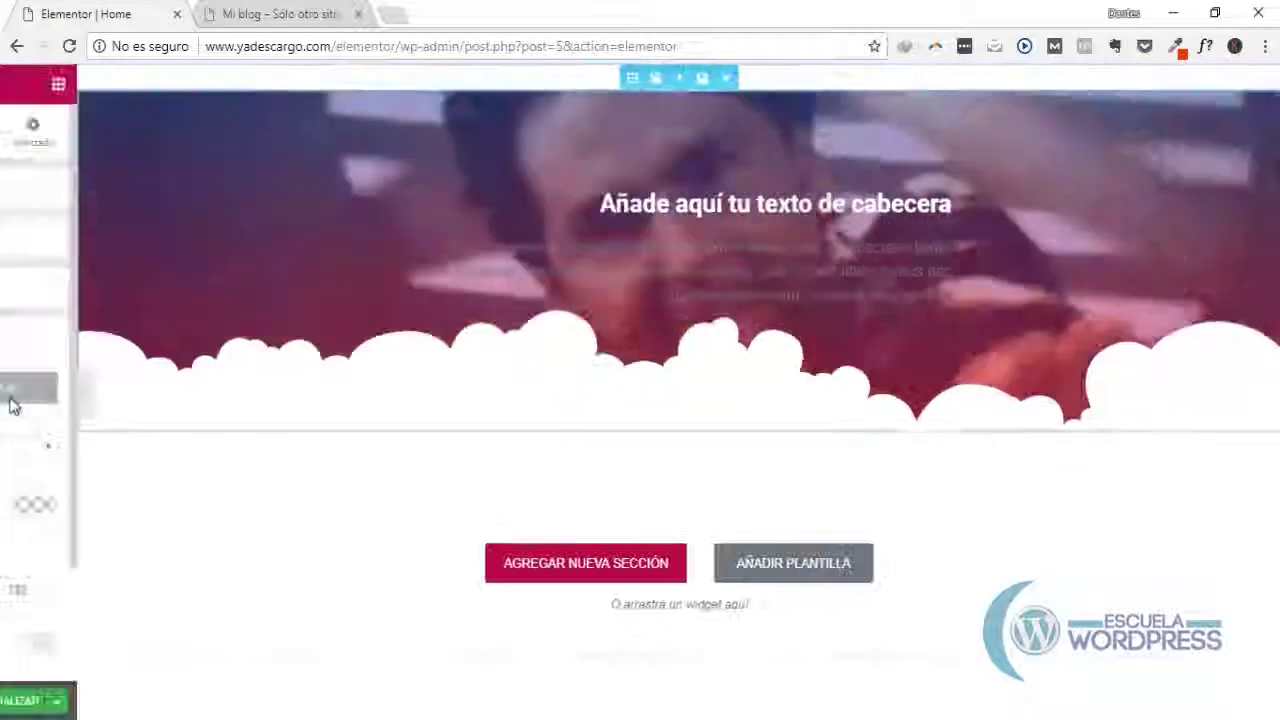
Update the page and check the cloud divider on the live site before returning to the editor
left_click(210, 704)
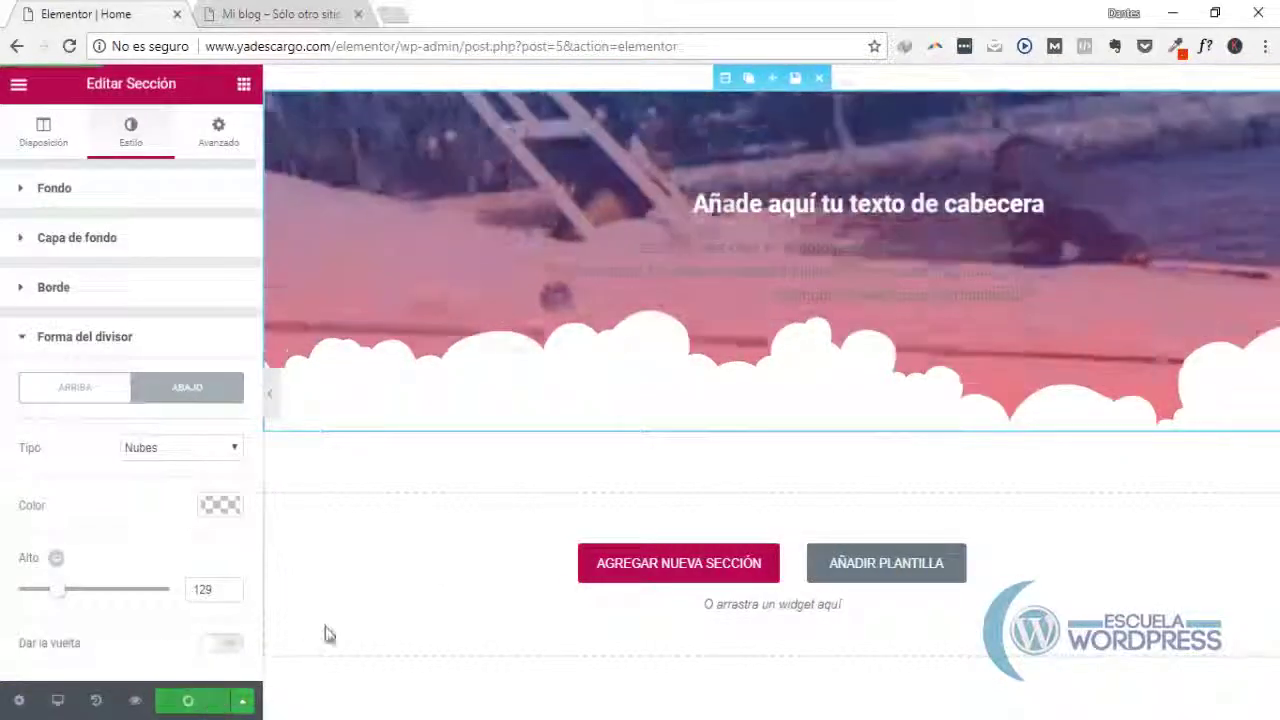
left_click(244, 16)
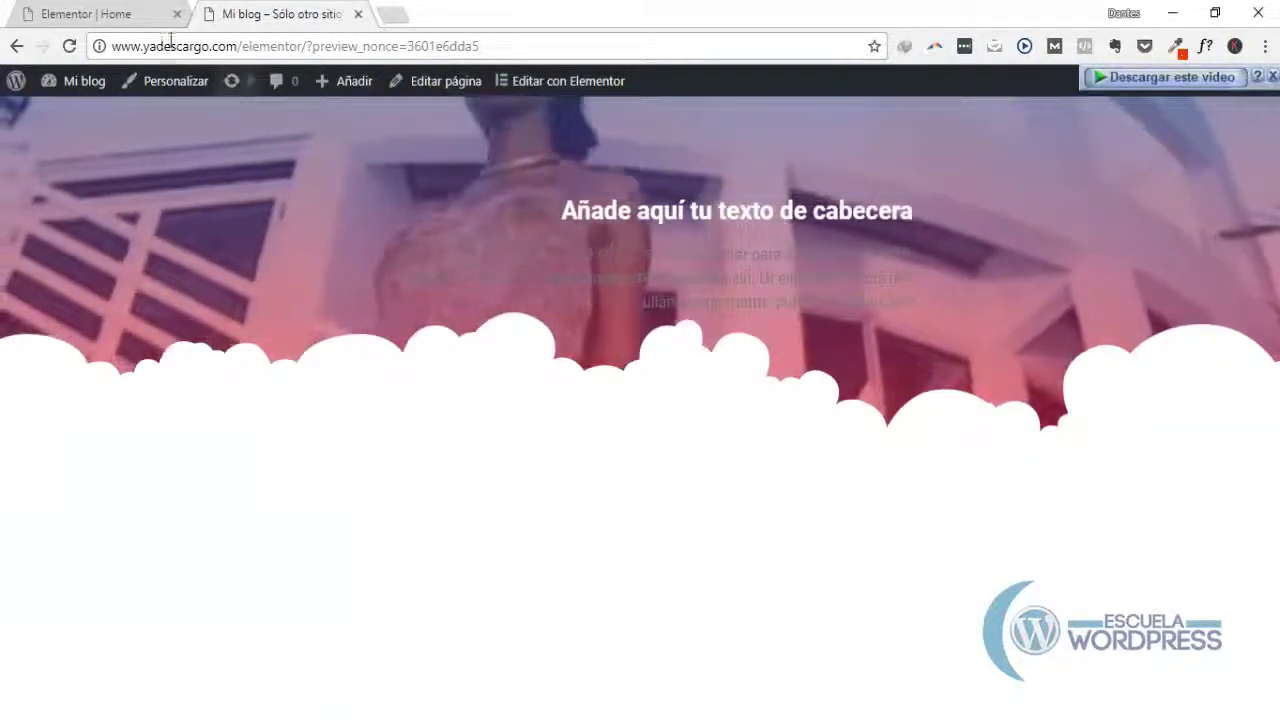
left_click(118, 22)
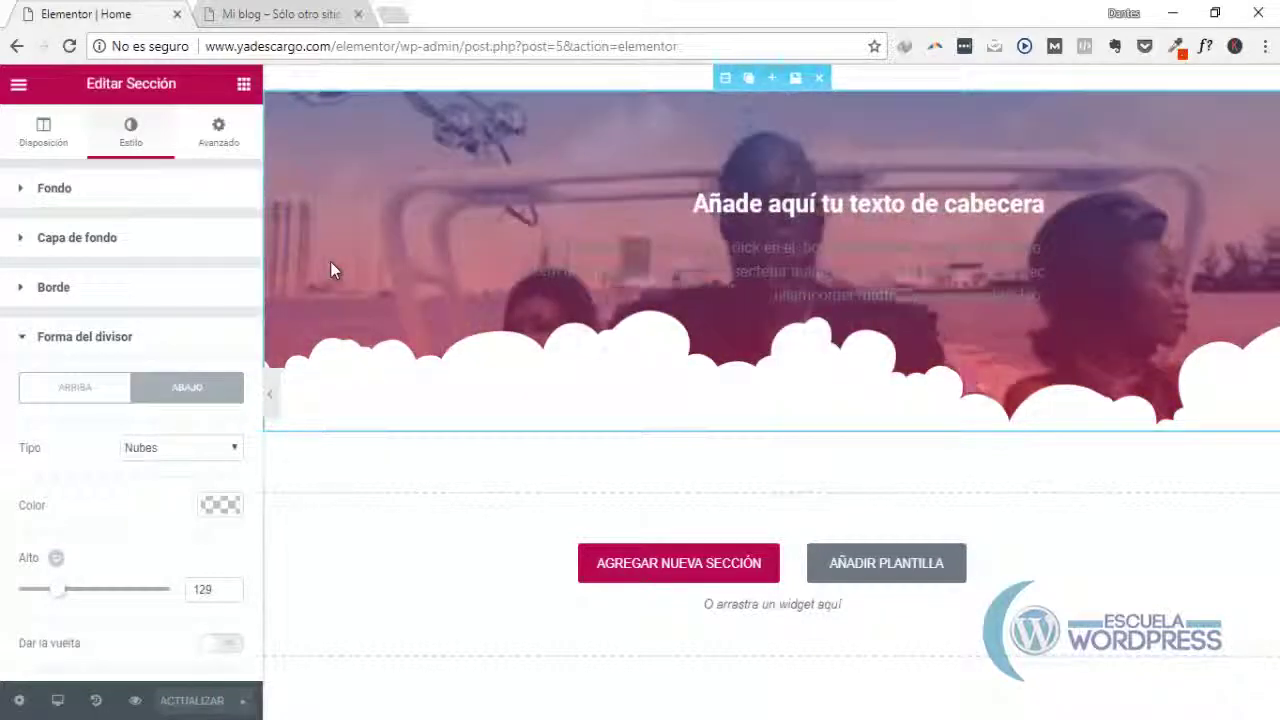
Unlink the section's margin values and set the top margin to 50 px and the bottom margin to 30 px
left_click(221, 133)
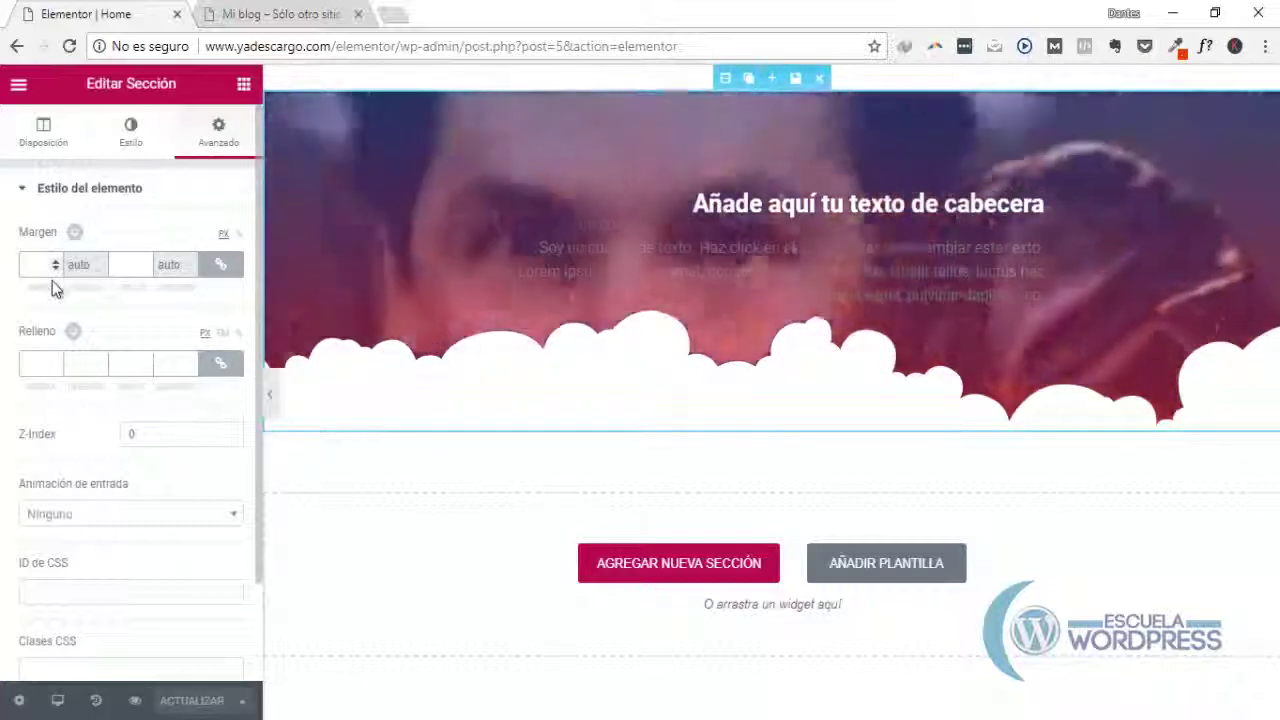
left_click(283, 16)
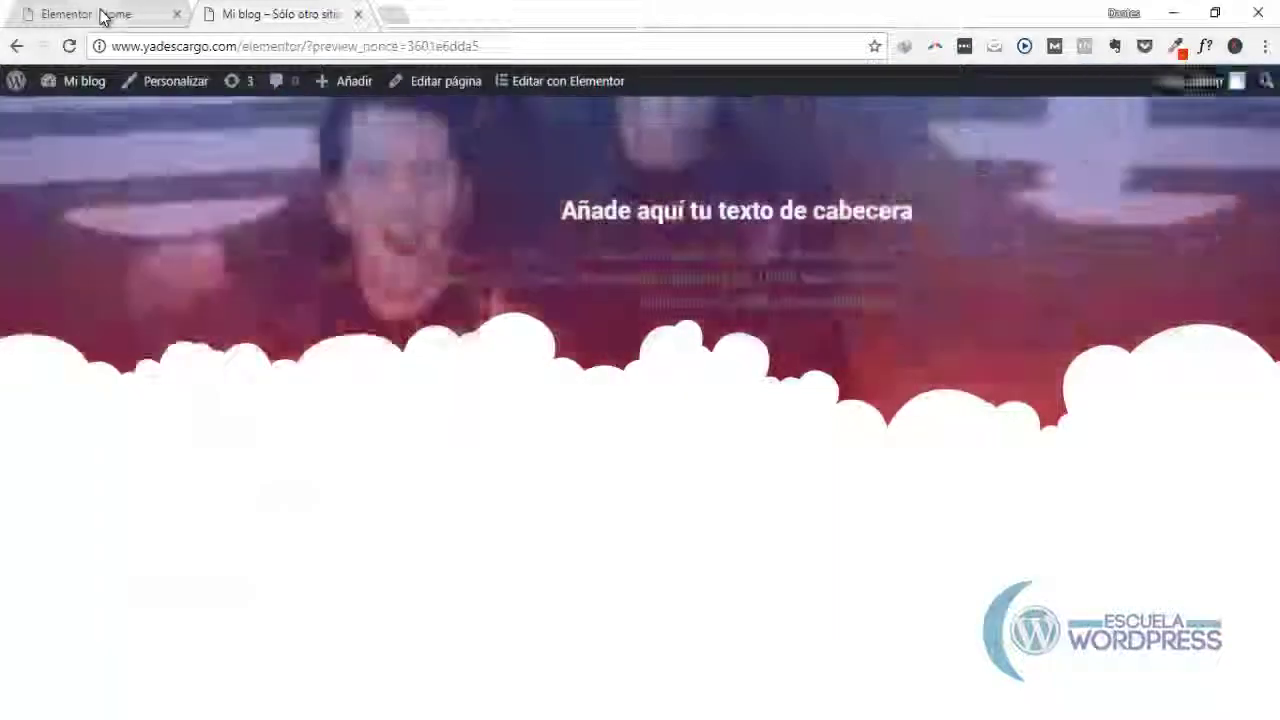
left_click(100, 14)
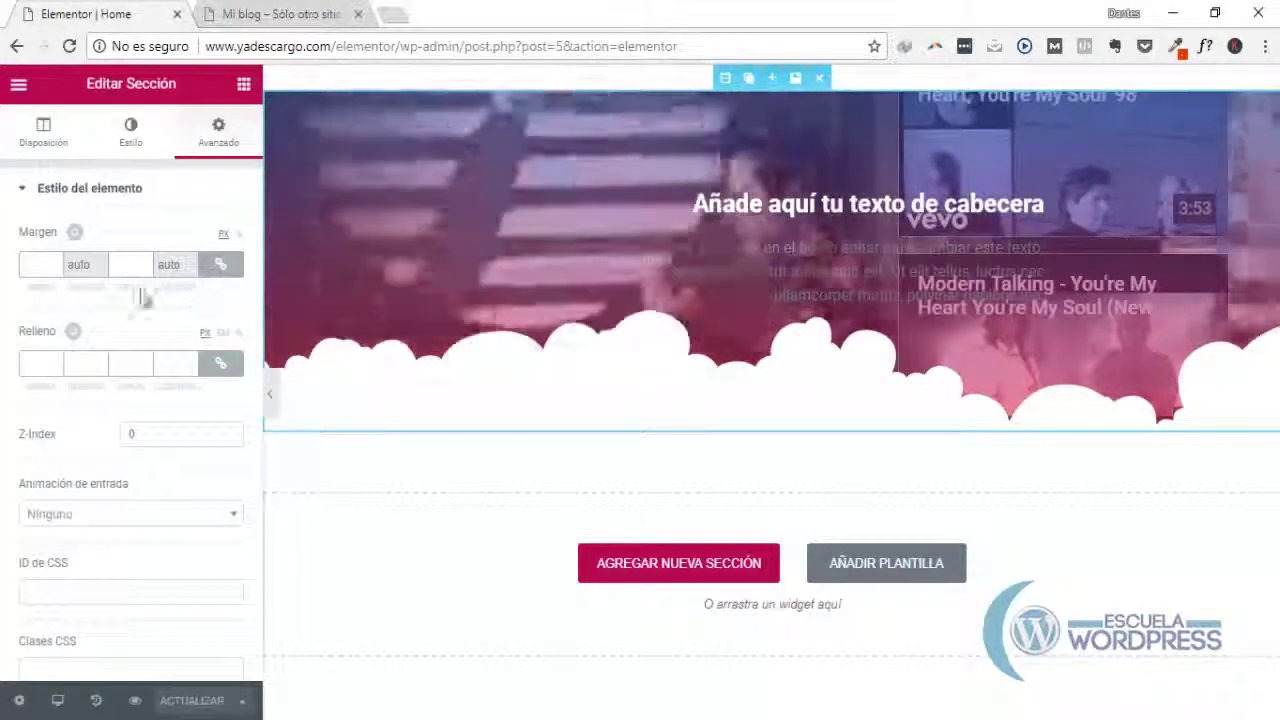
left_click(33, 265)
type("50")
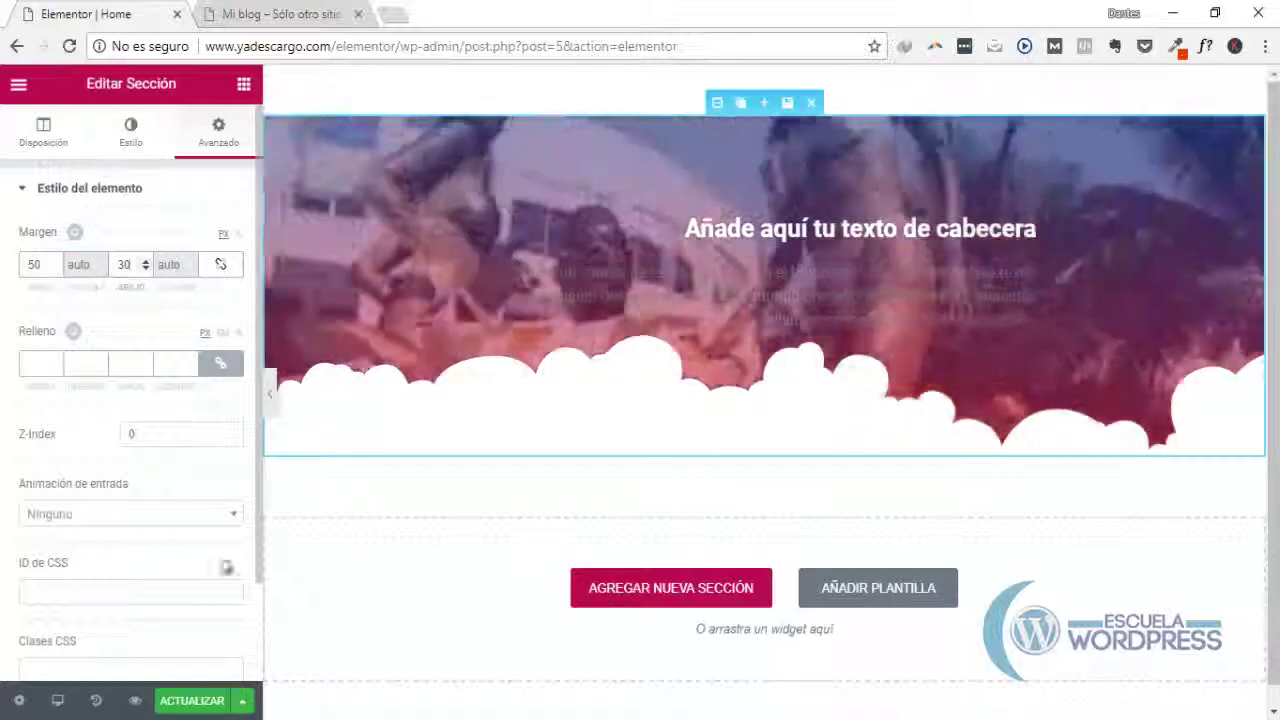
Update the page and check the section's margins on the live site before returning to the editor
left_click(208, 697)
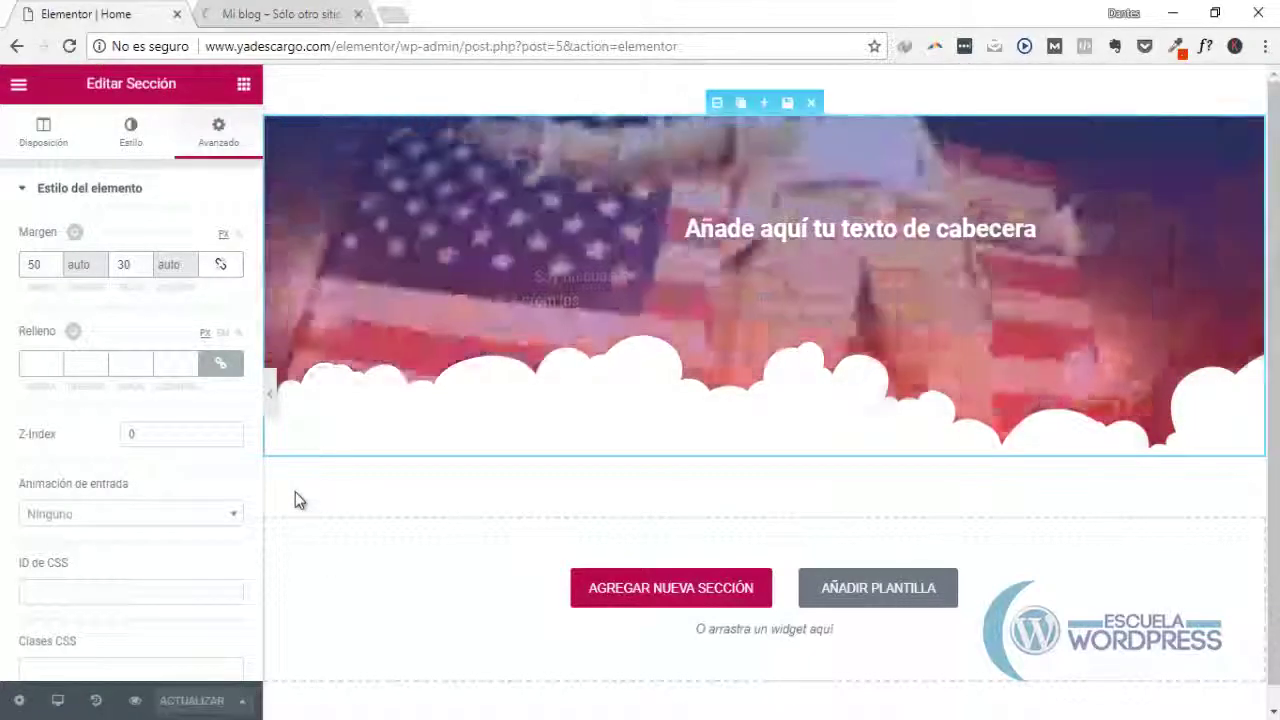
left_click(294, 14)
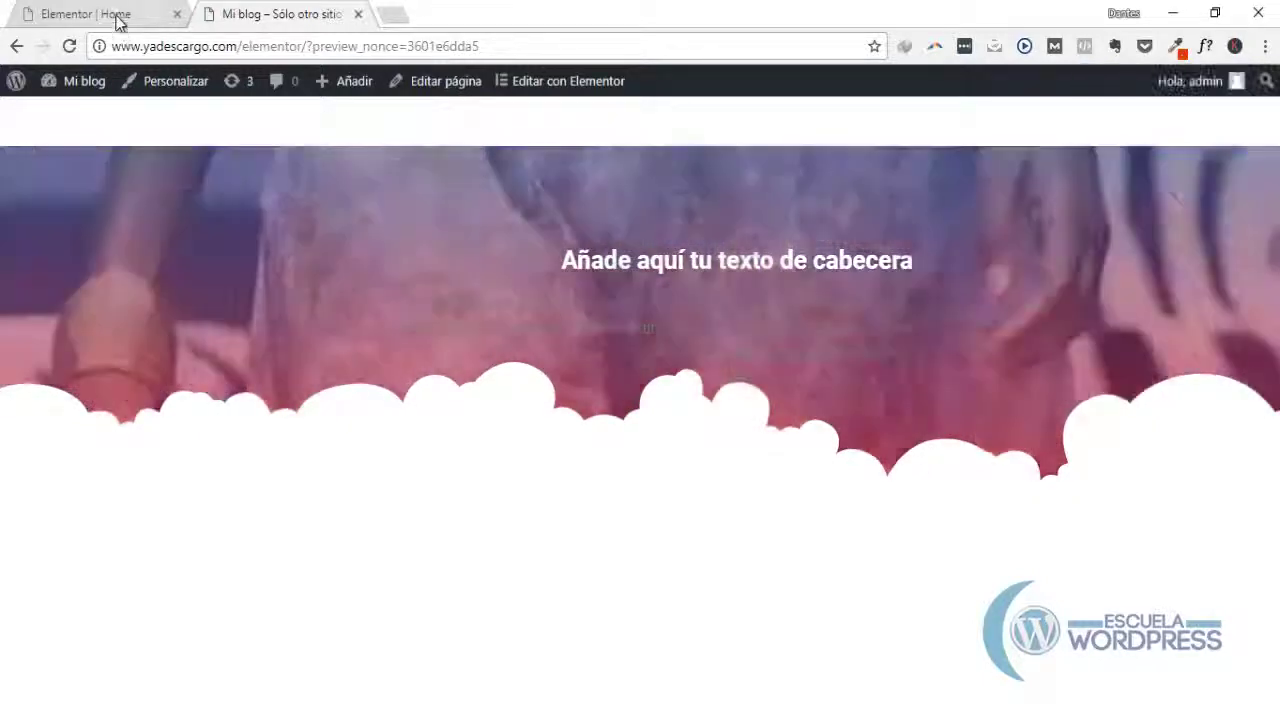
left_click(118, 22)
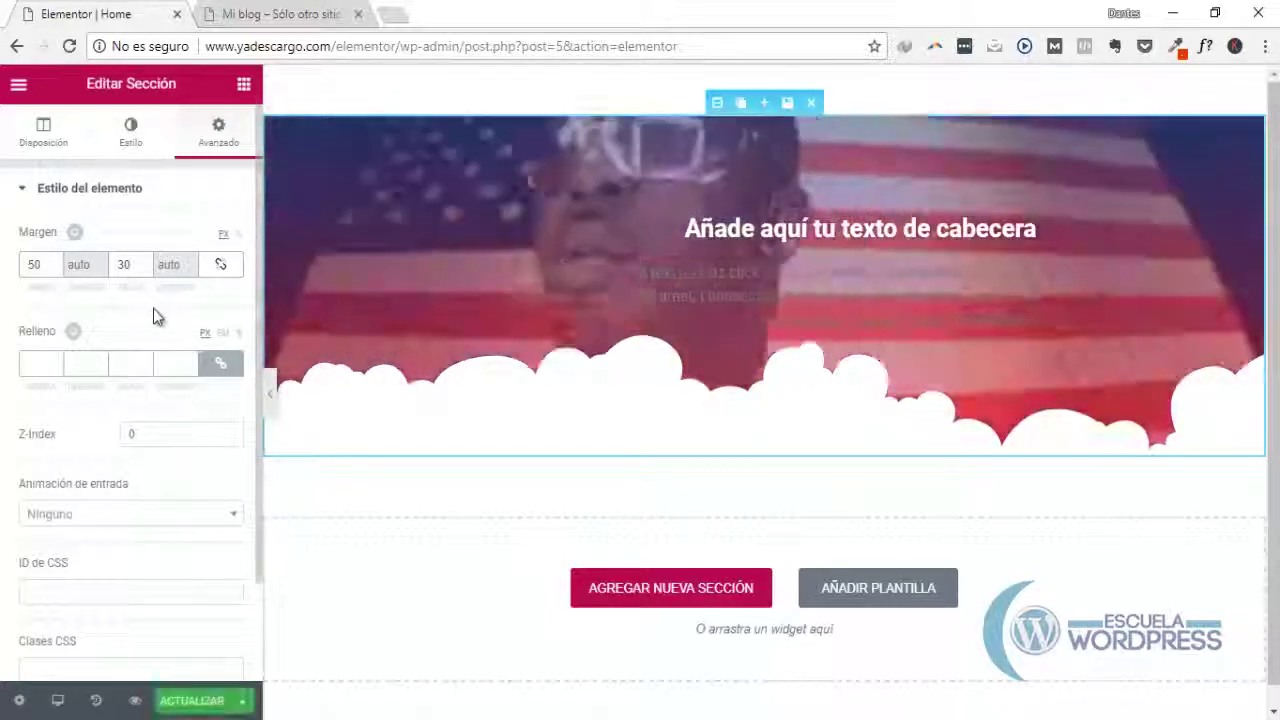
Unlink the section's padding values, try a top padding of 30 px alone, and reset it to 0
left_click(216, 366)
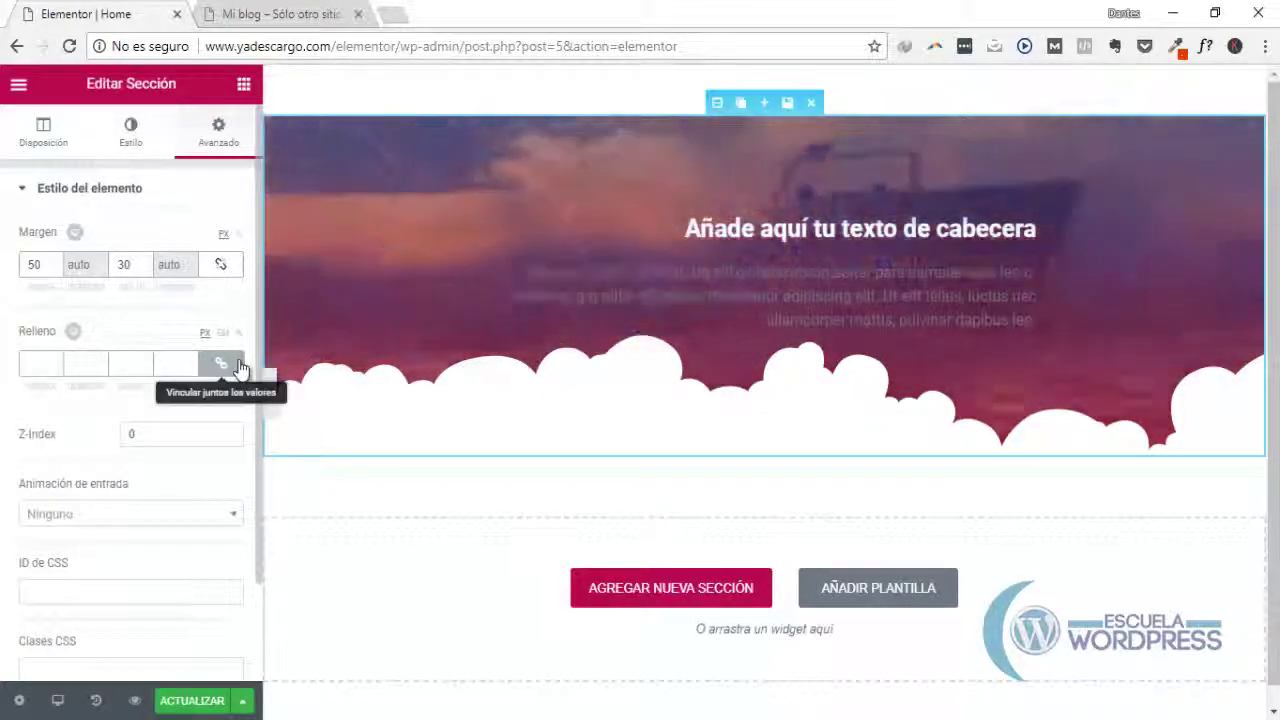
left_click(30, 367)
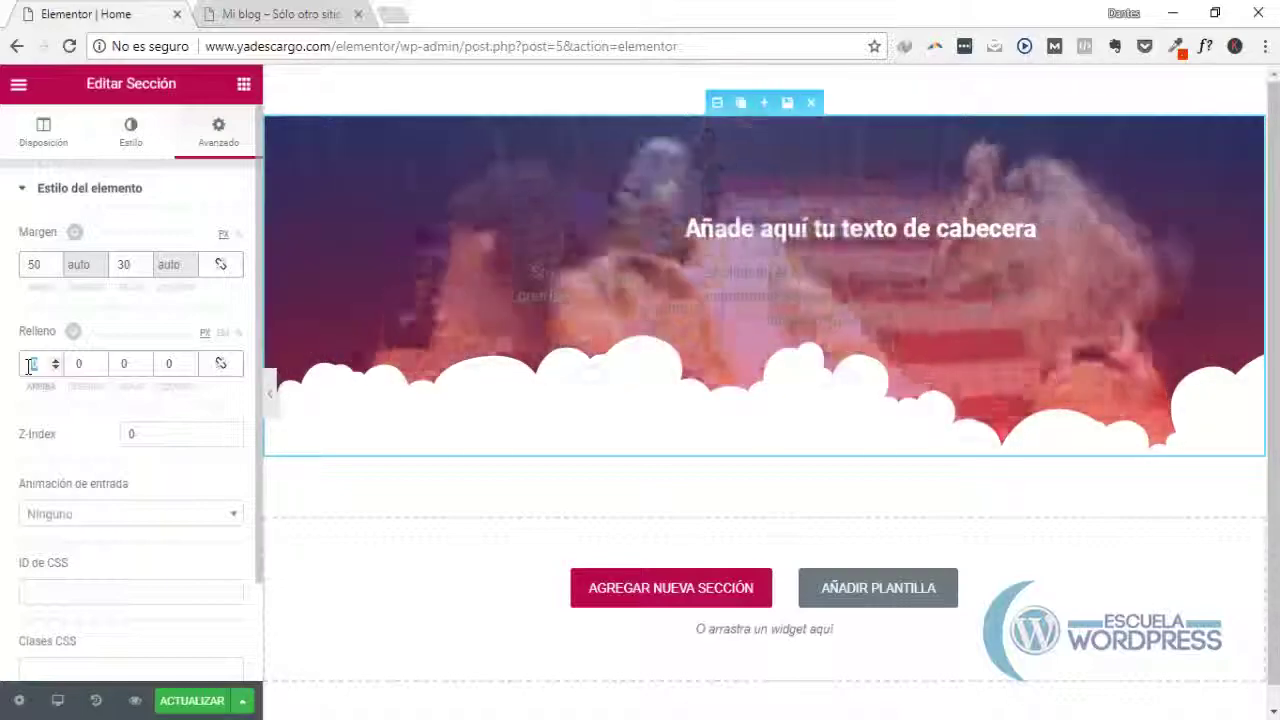
left_click(33, 363)
type("30")
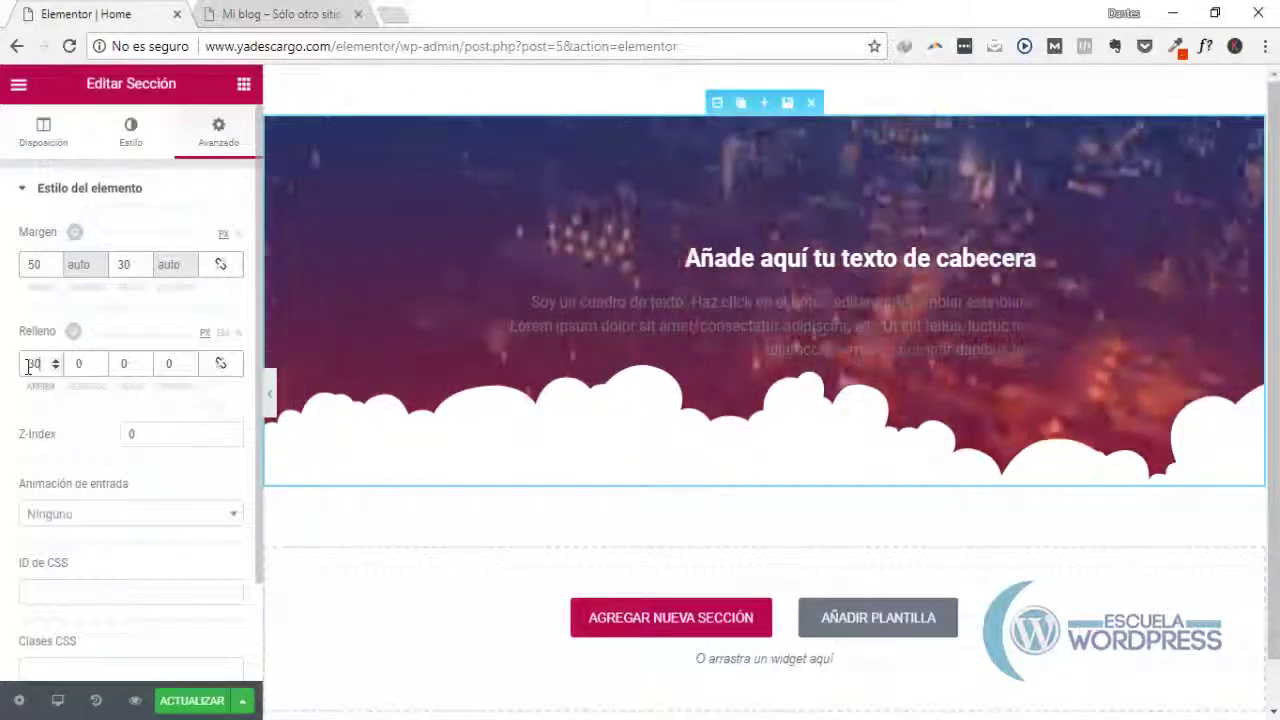
key("BackSpace")
key("BackSpace")
type("0")
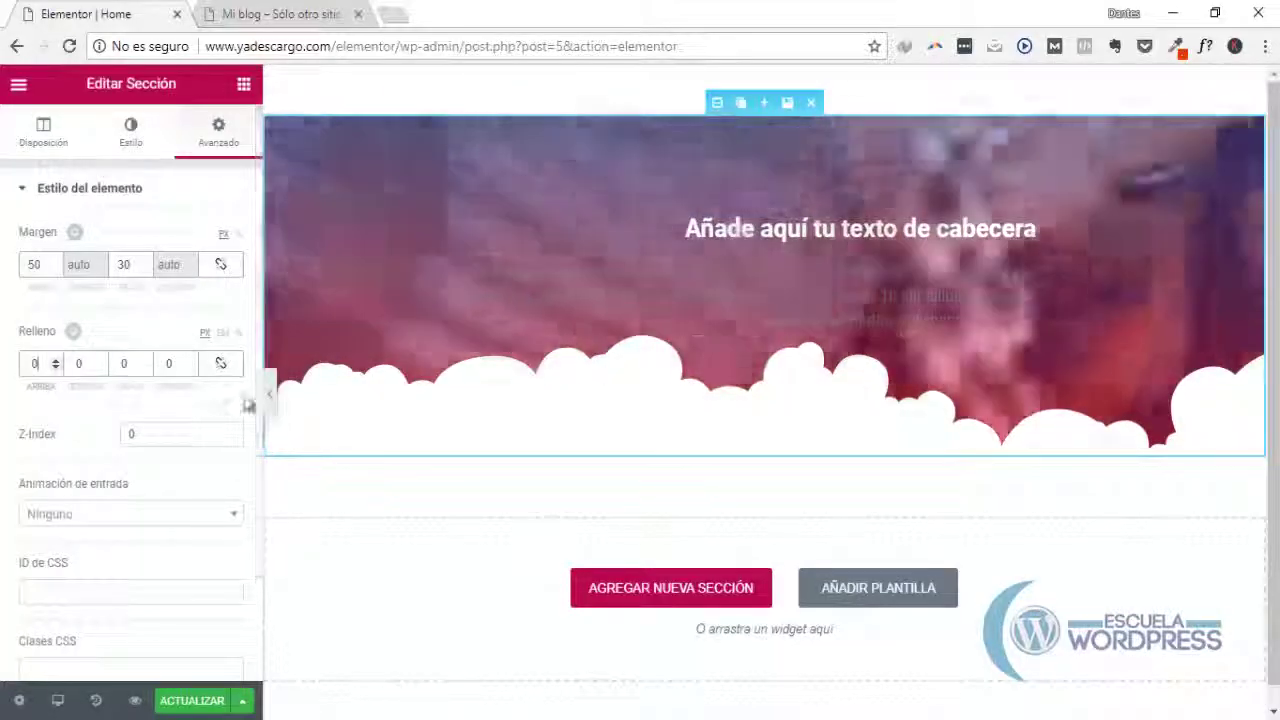
Link the section's padding values and set the padding to 30 px on all sides
left_click(221, 365)
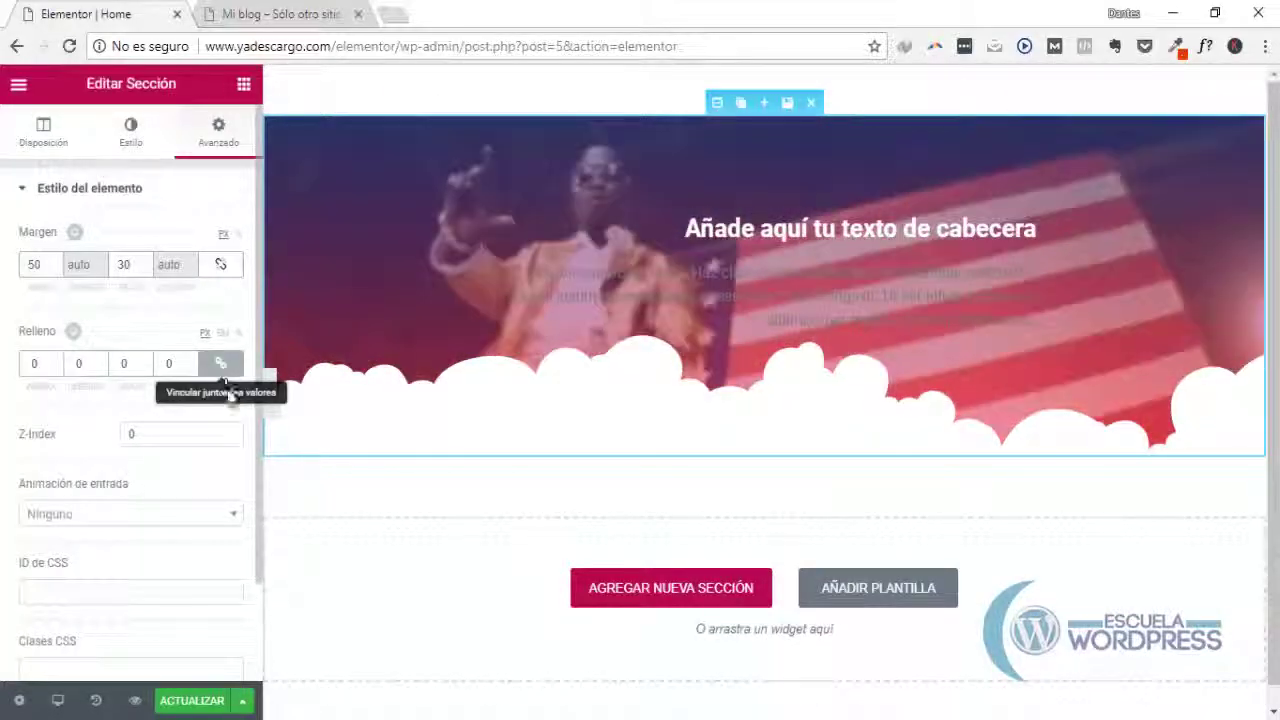
left_click(29, 366)
type("30")
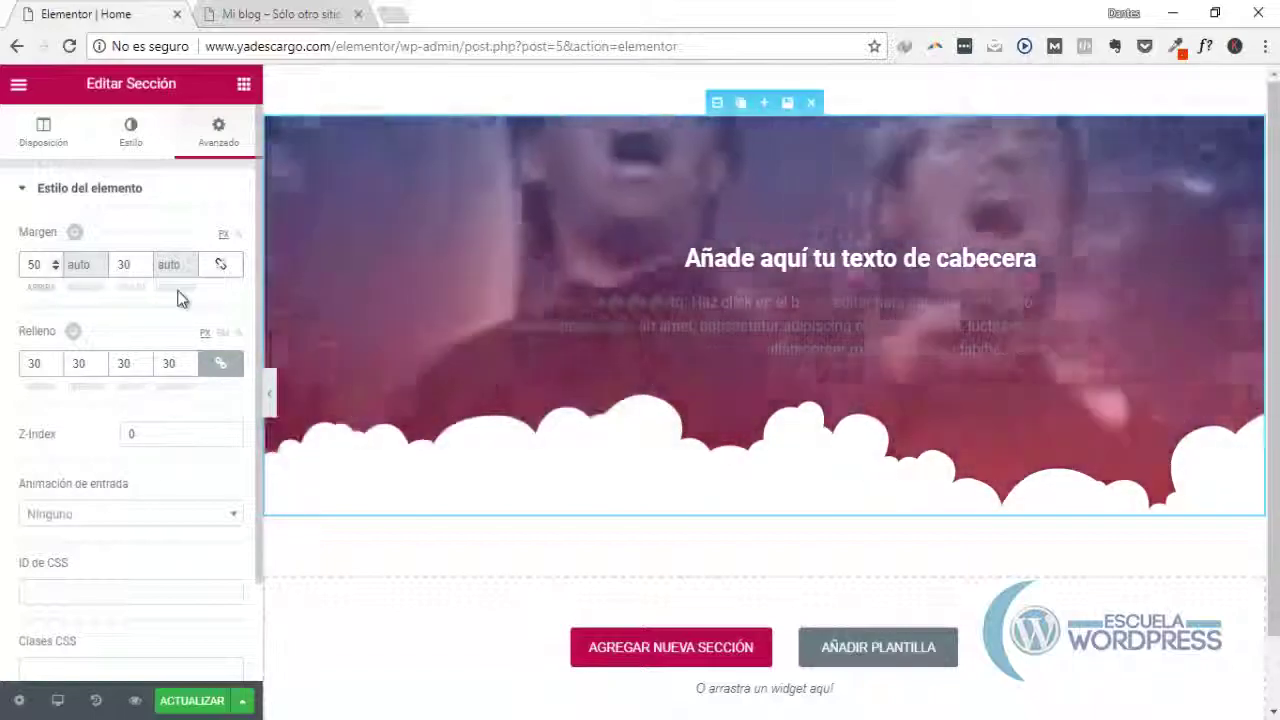
Try a top margin of -50 px on the section, view the heading's advanced settings, and return to the section's settings
type("-")
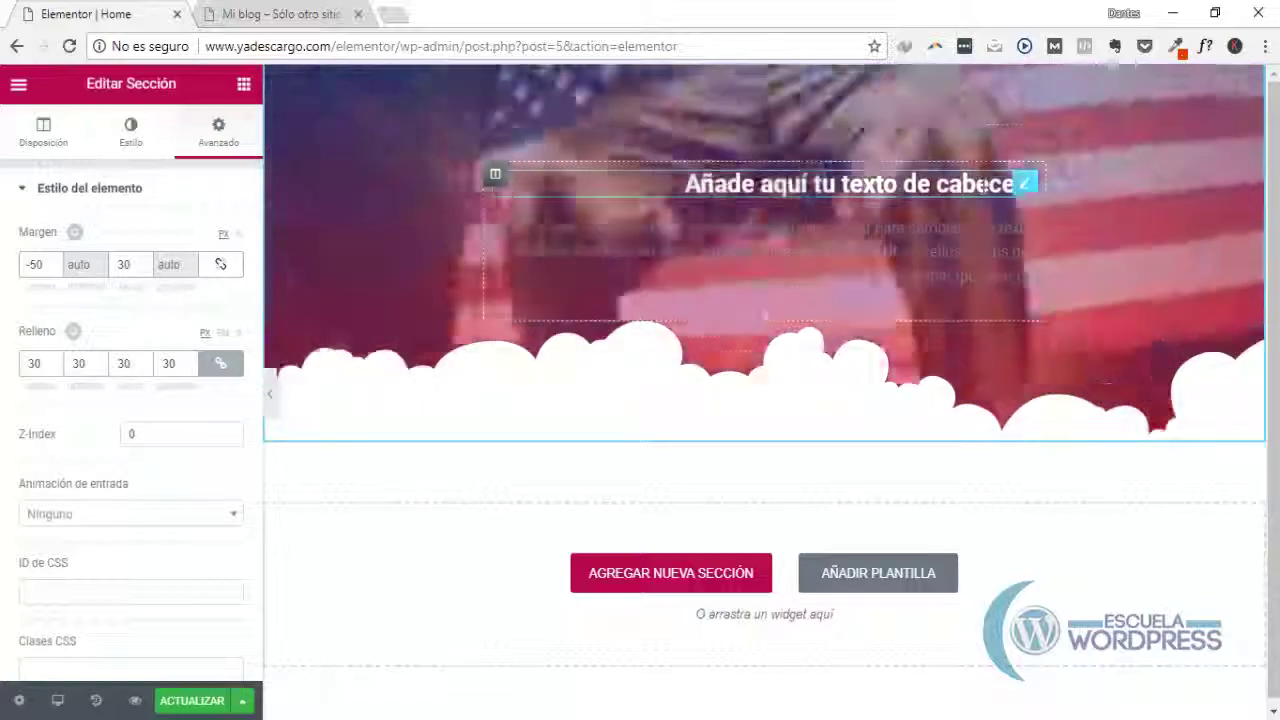
left_click(984, 184)
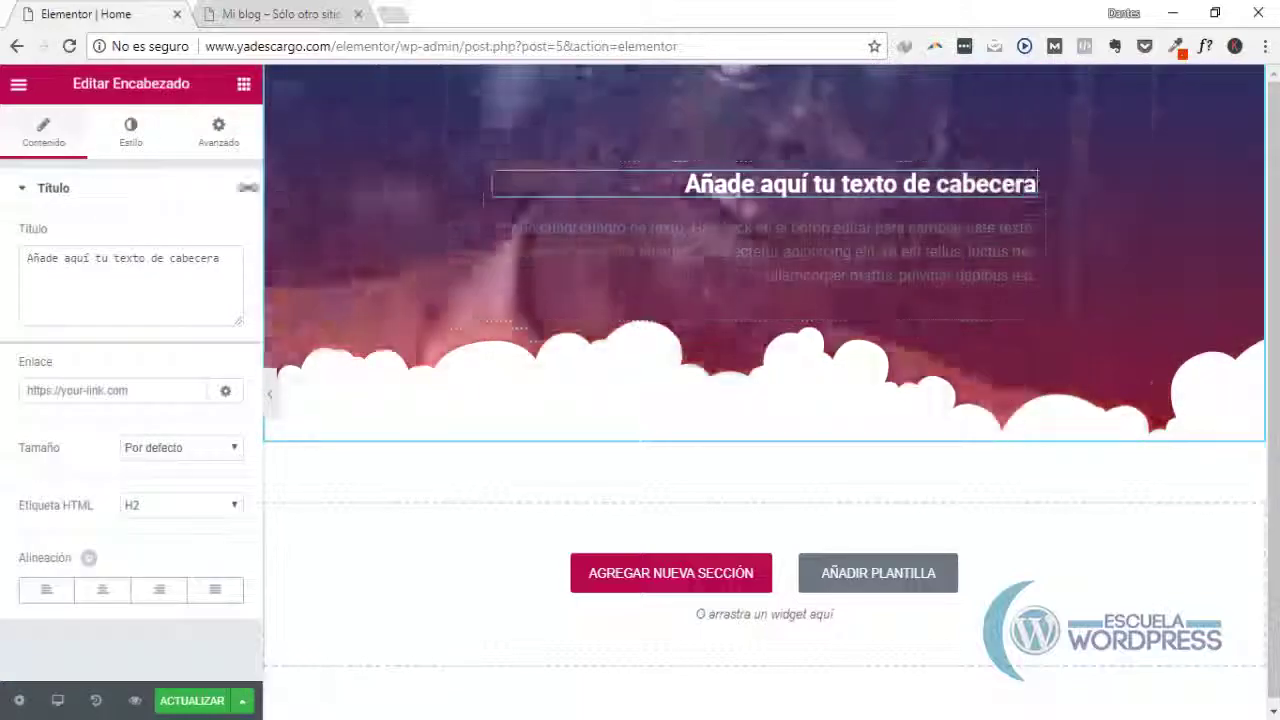
left_click(220, 140)
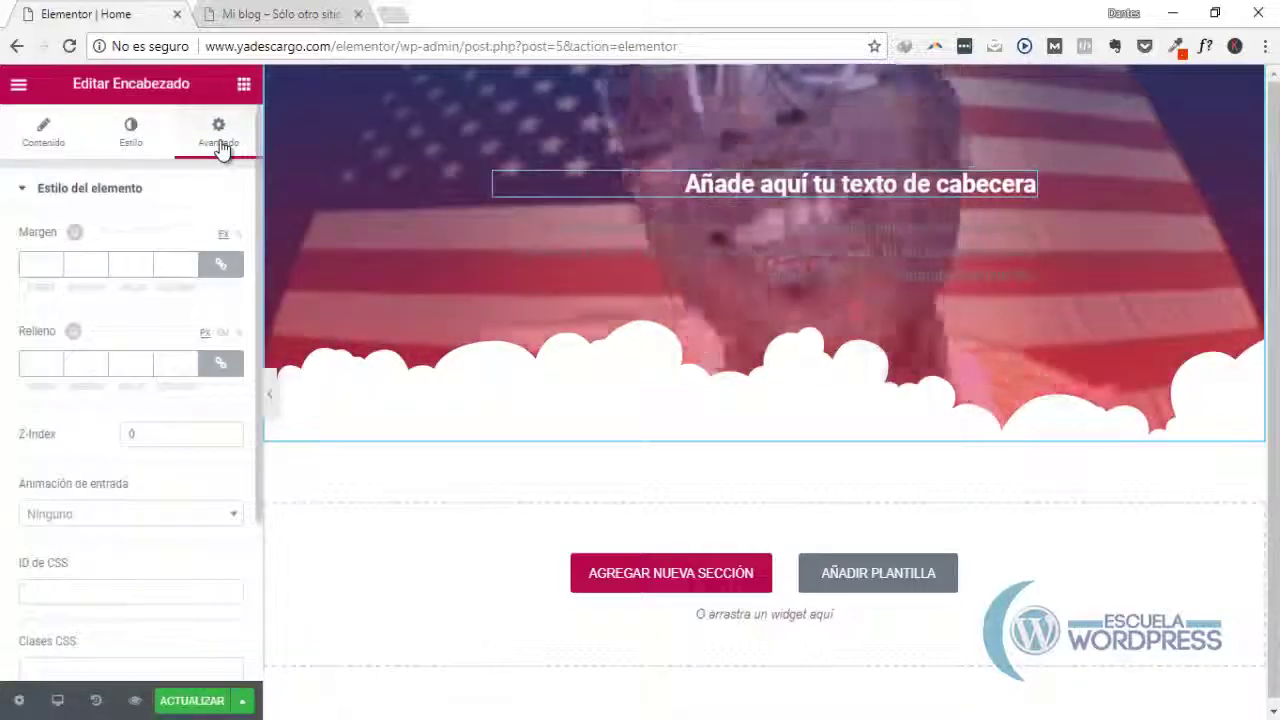
left_click(780, 420)
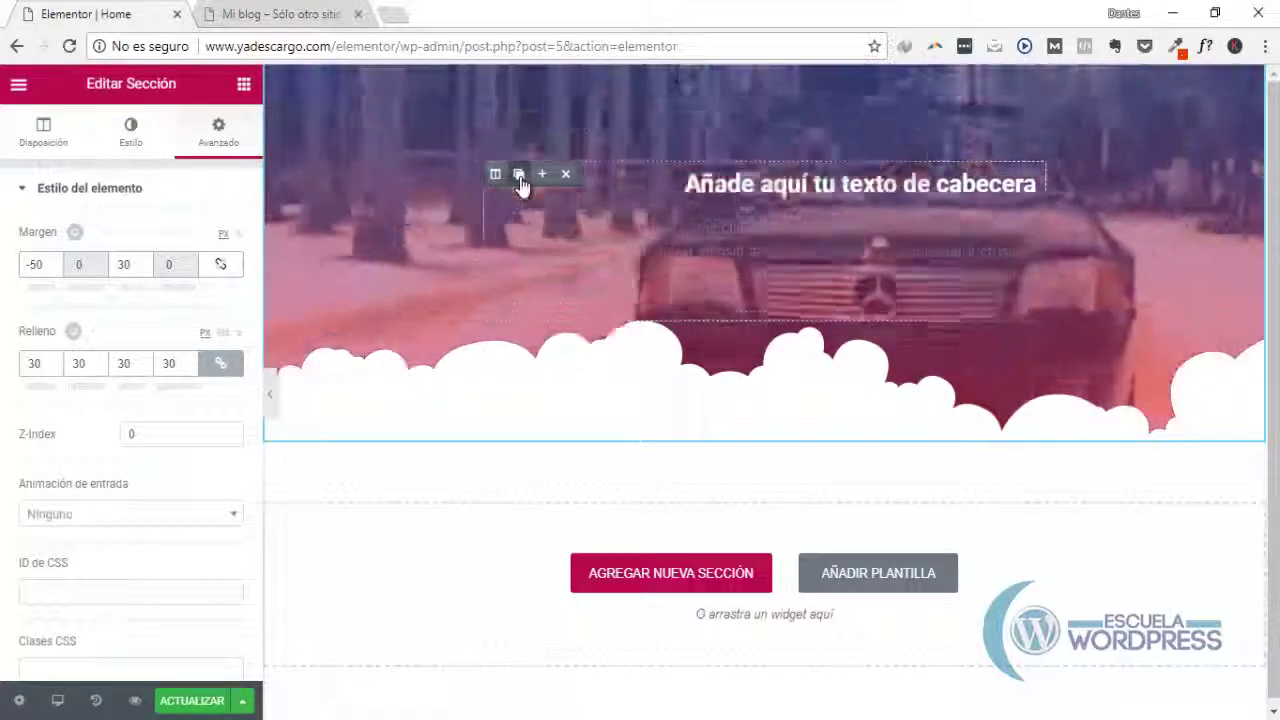
Try duplicating the text column, view the first heading's advanced settings, and undo the duplication and the negative top margin
left_click(519, 175)
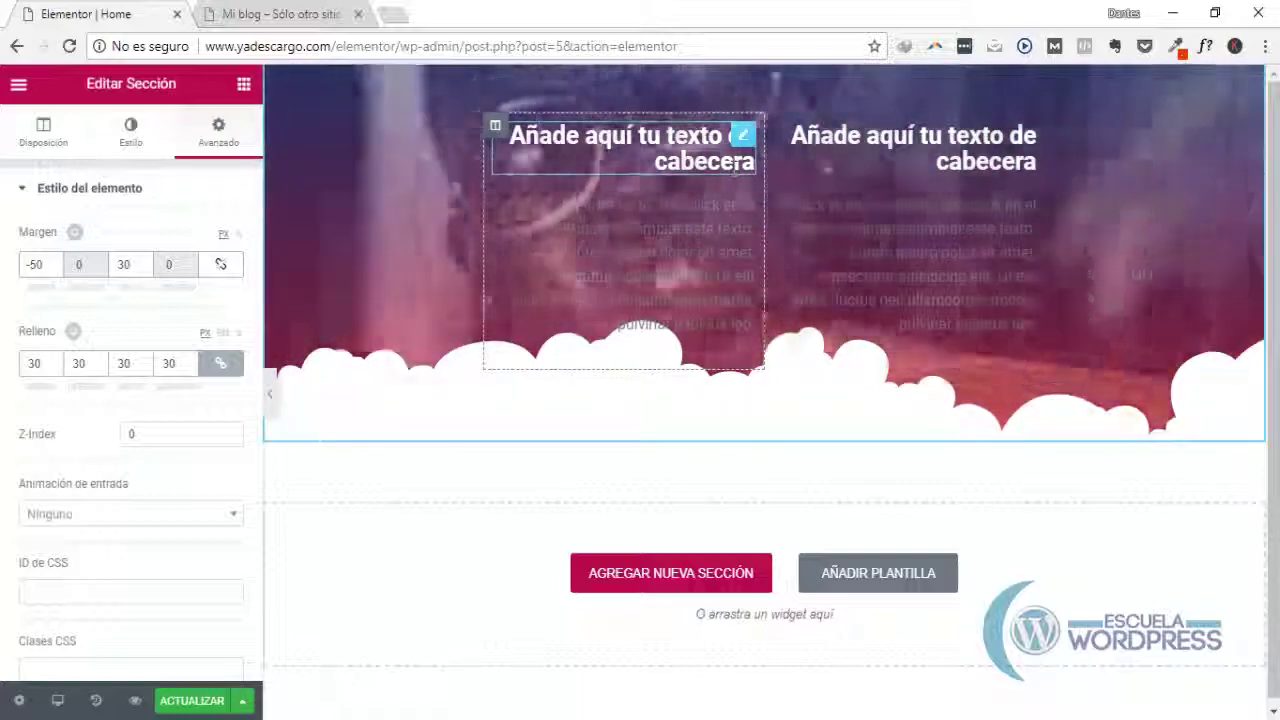
left_click(735, 168)
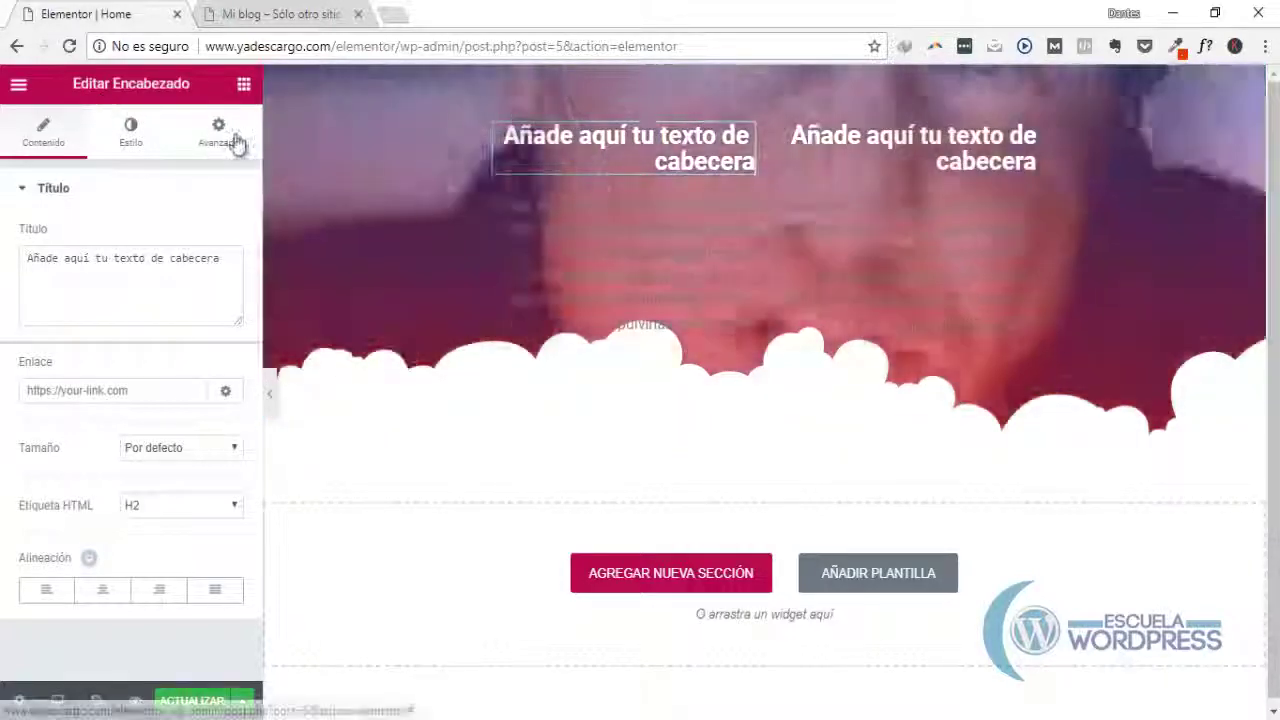
left_click(223, 135)
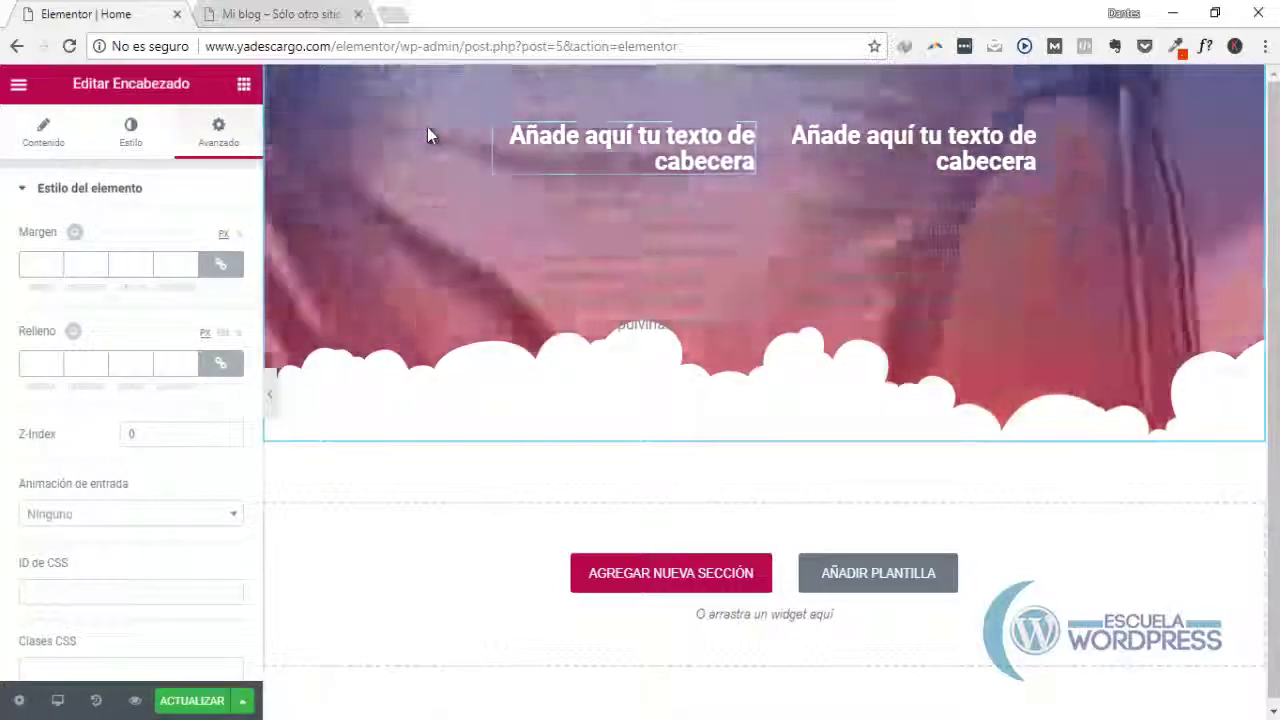
key("ctrl+z")
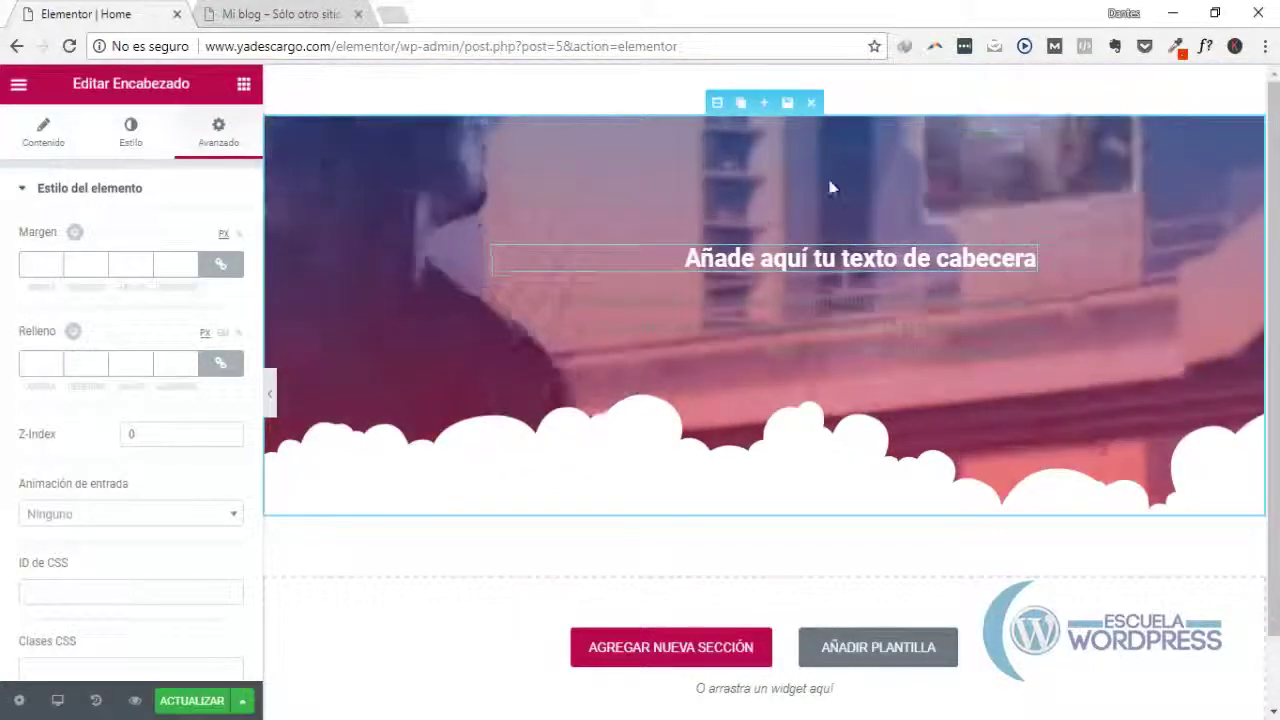
Open the section's advanced settings and duplicate the column containing the heading and text
left_click(713, 104)
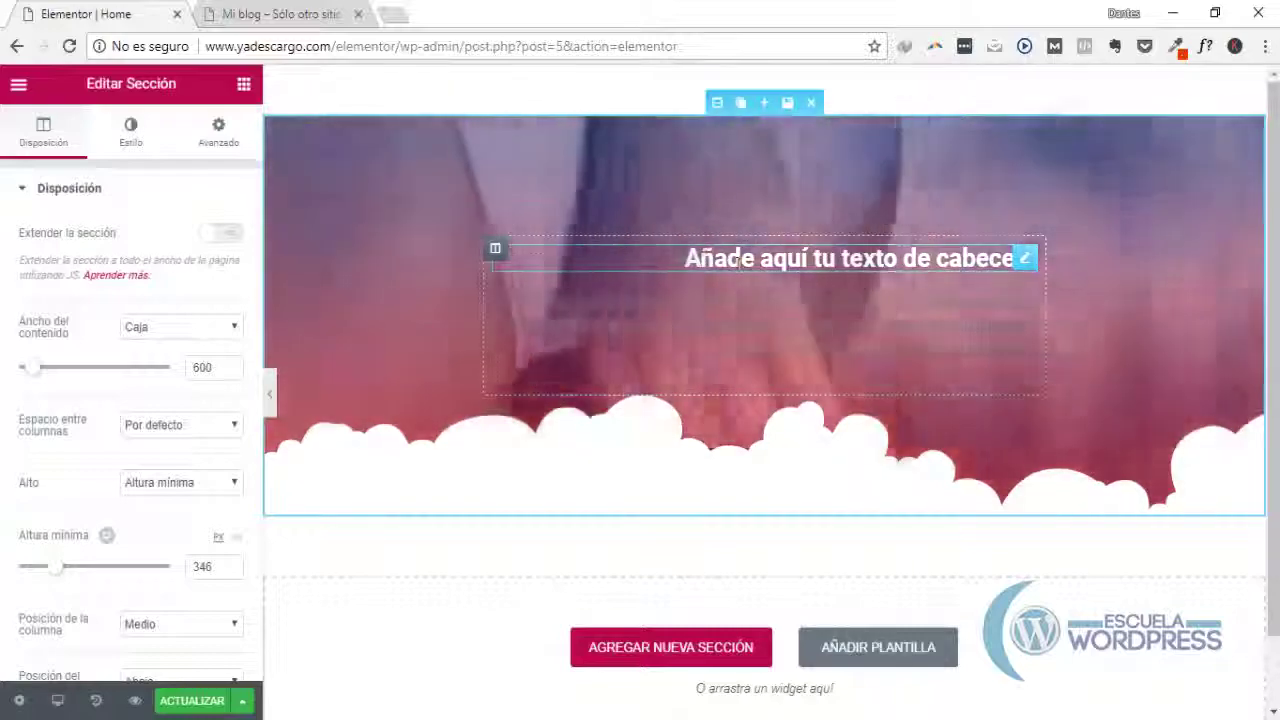
left_click(738, 260)
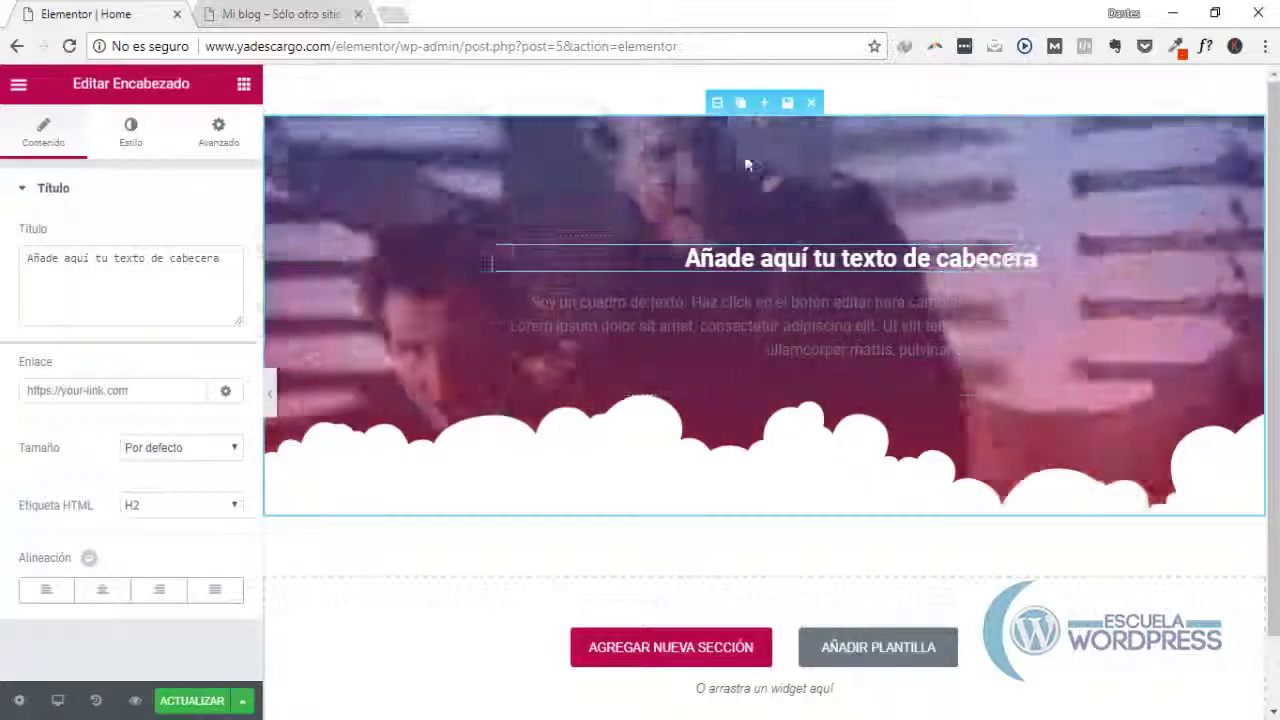
left_click(718, 104)
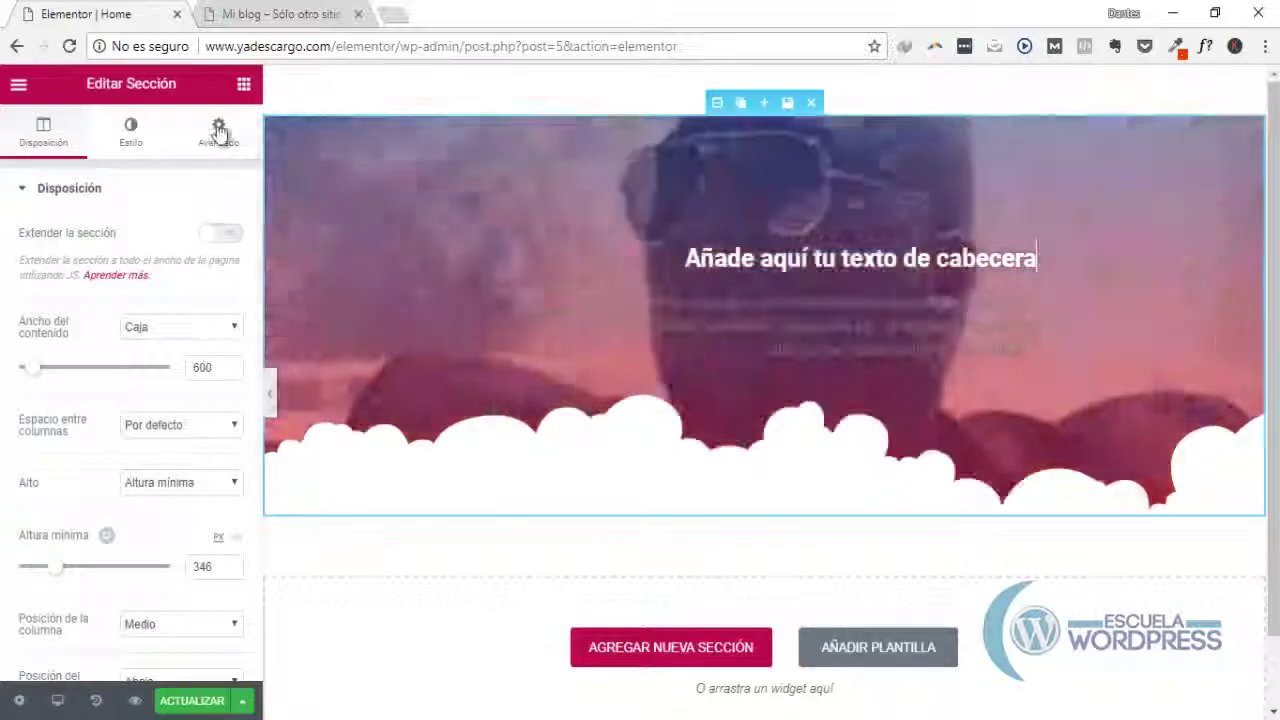
left_click(219, 131)
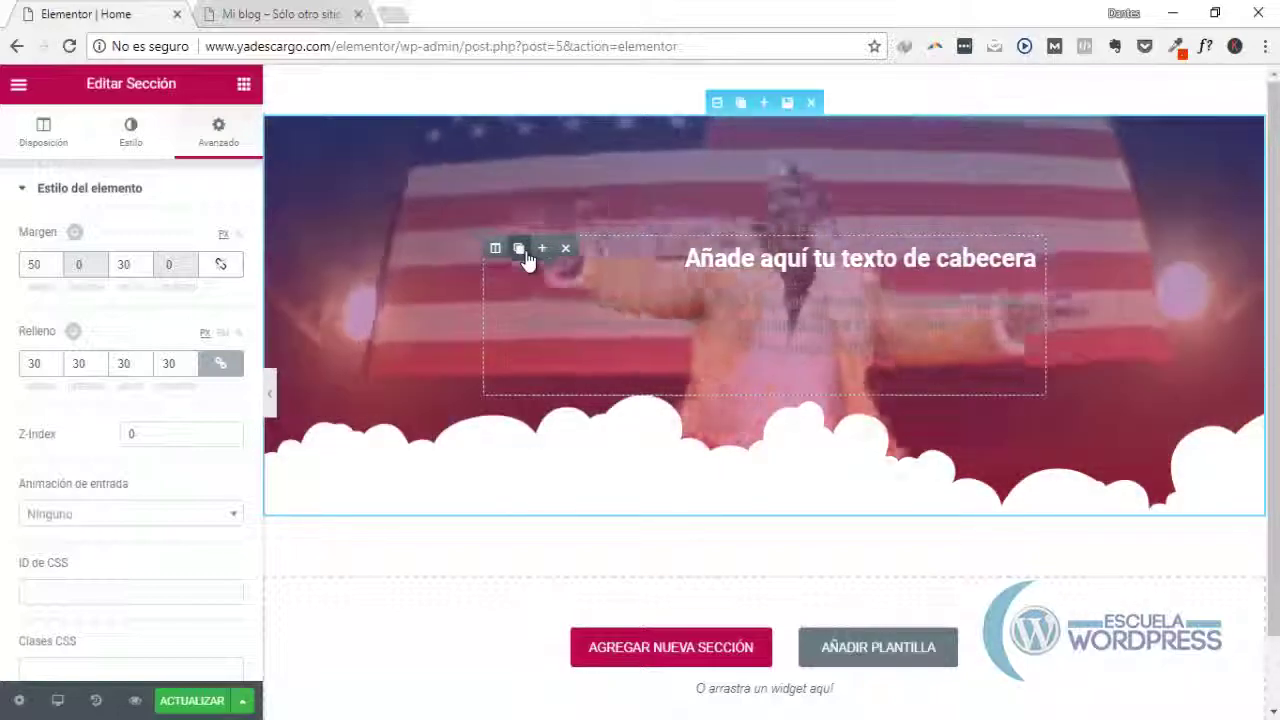
left_click_drag(500, 252, 530, 260)
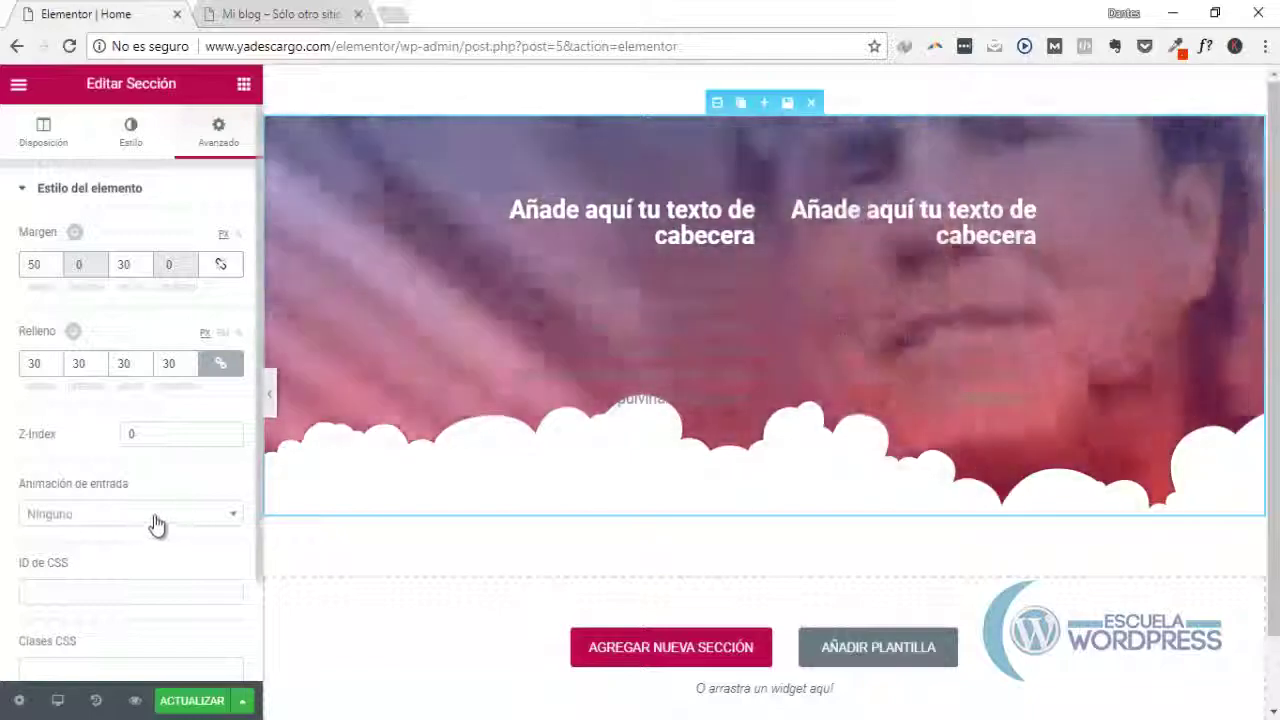
Set the section's entrance animation to Zoom In
left_click(155, 520)
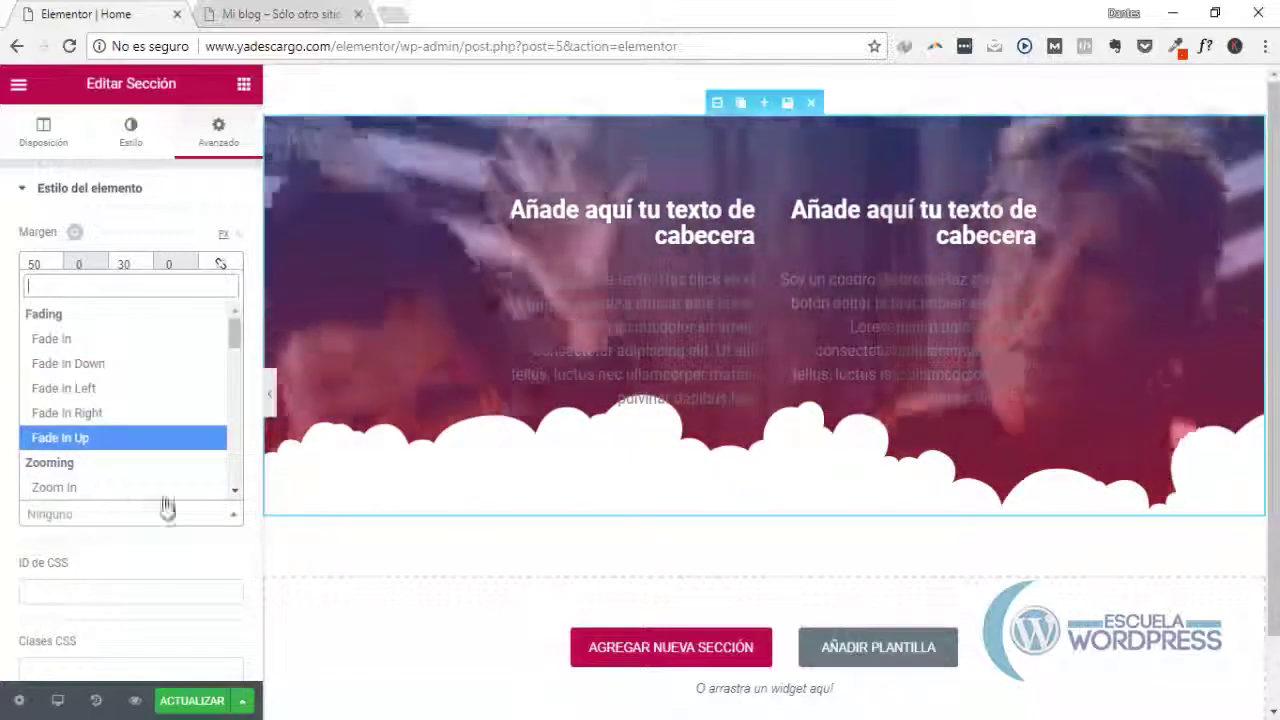
left_click(60, 488)
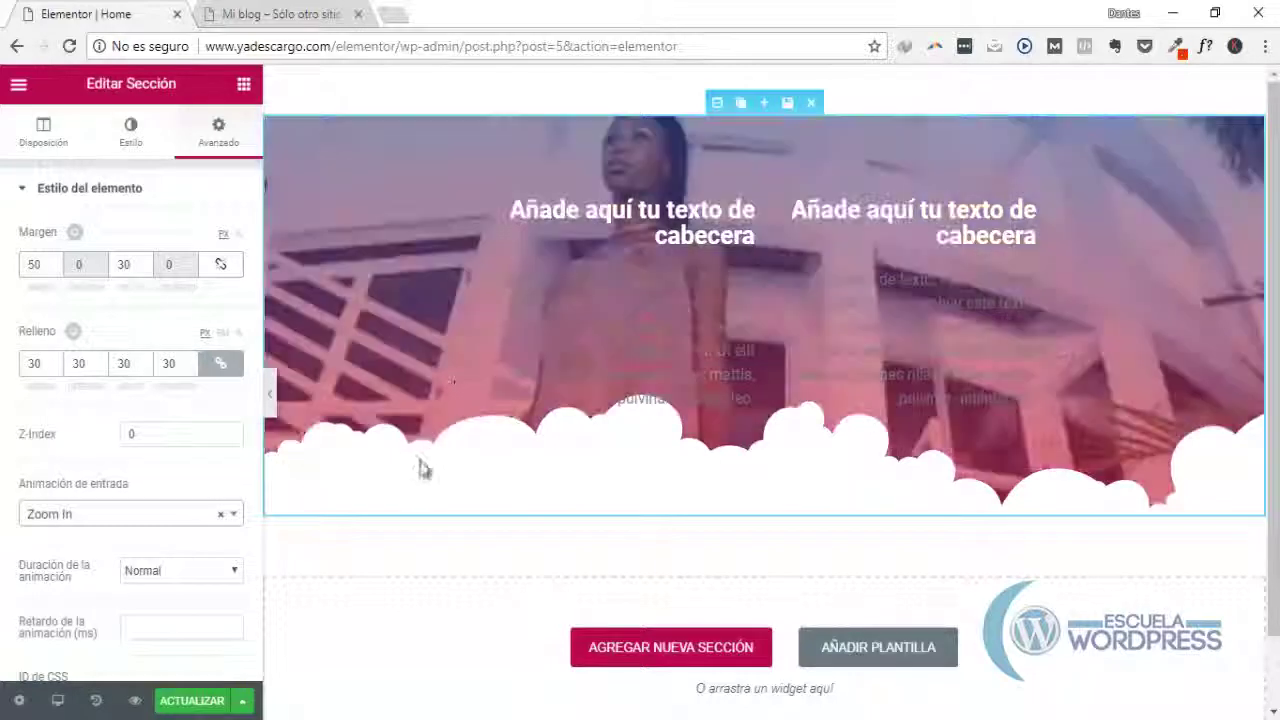
Try the Slide In Down, Pulse and Light Speed In entrance animations on the section
left_click(172, 526)
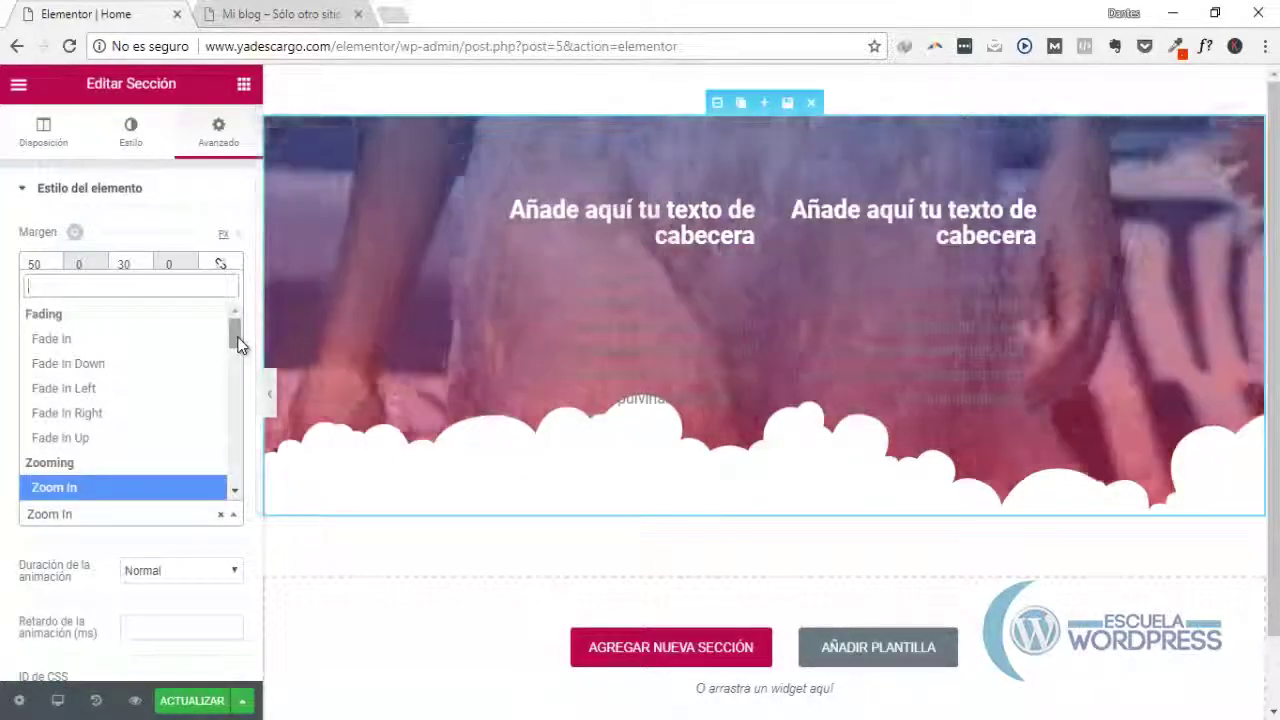
left_click_drag(240, 350, 222, 425)
left_click(100, 380)
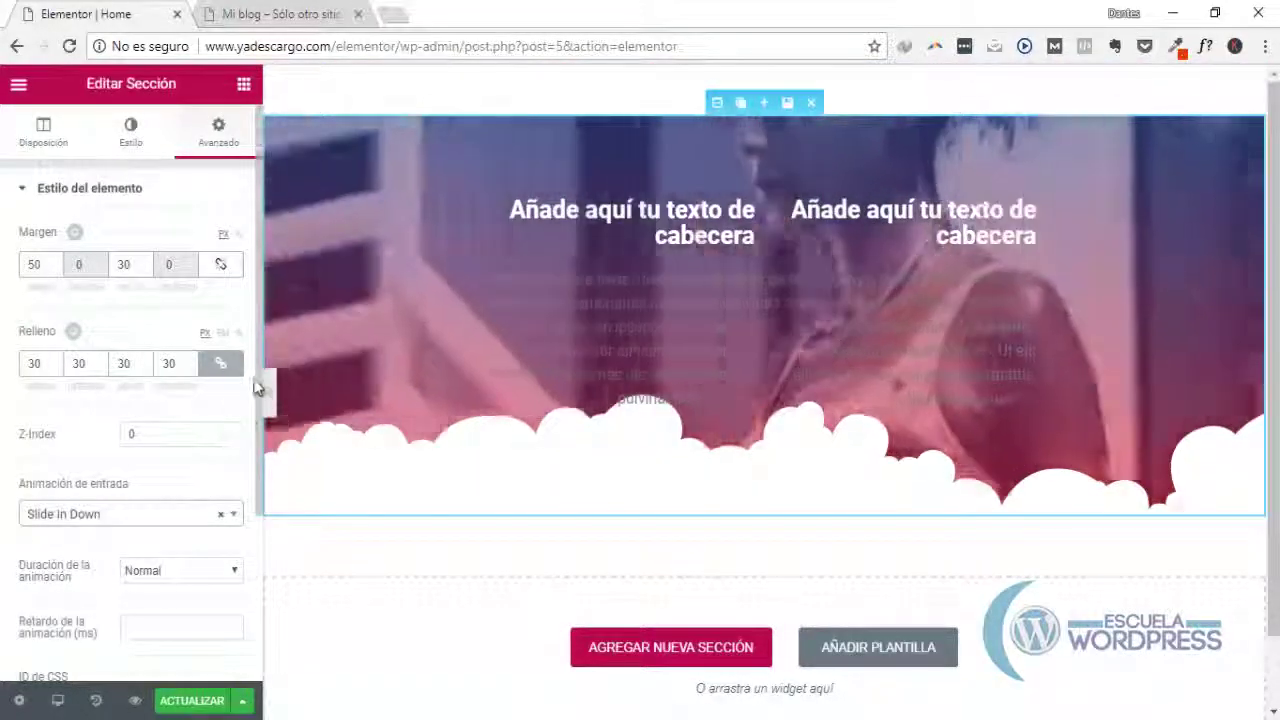
left_click(106, 520)
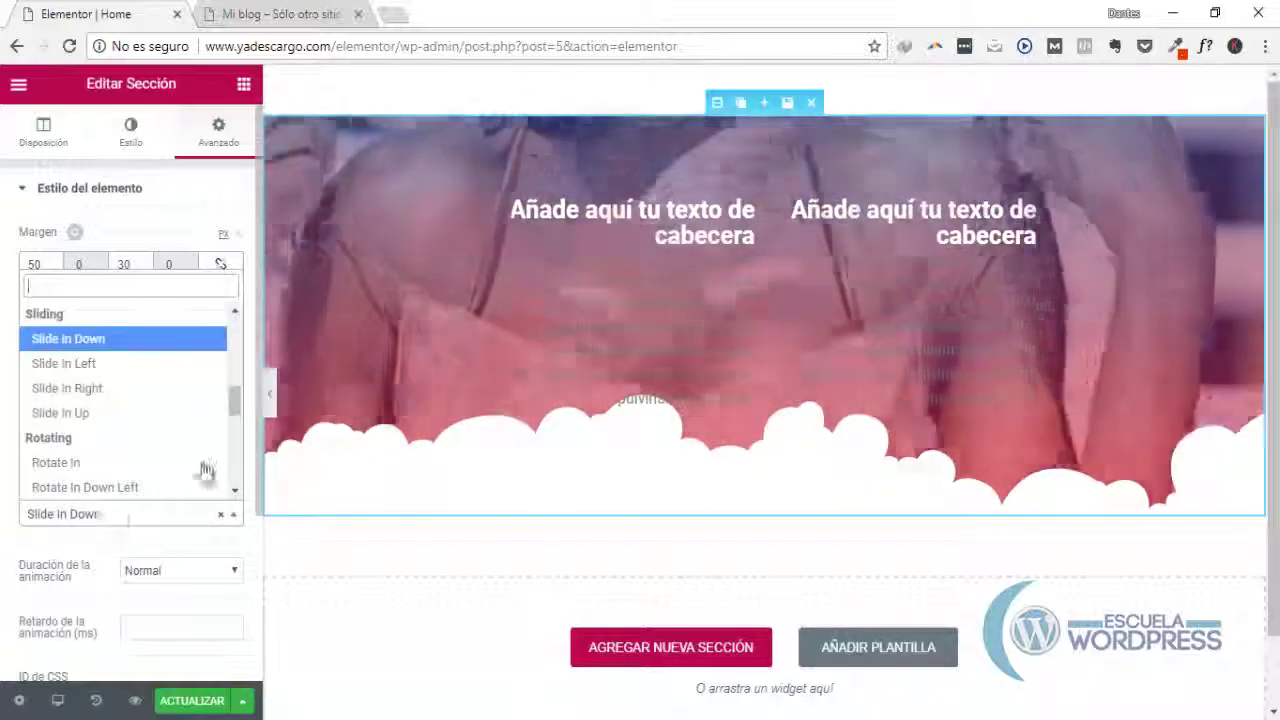
left_click_drag(239, 401, 239, 446)
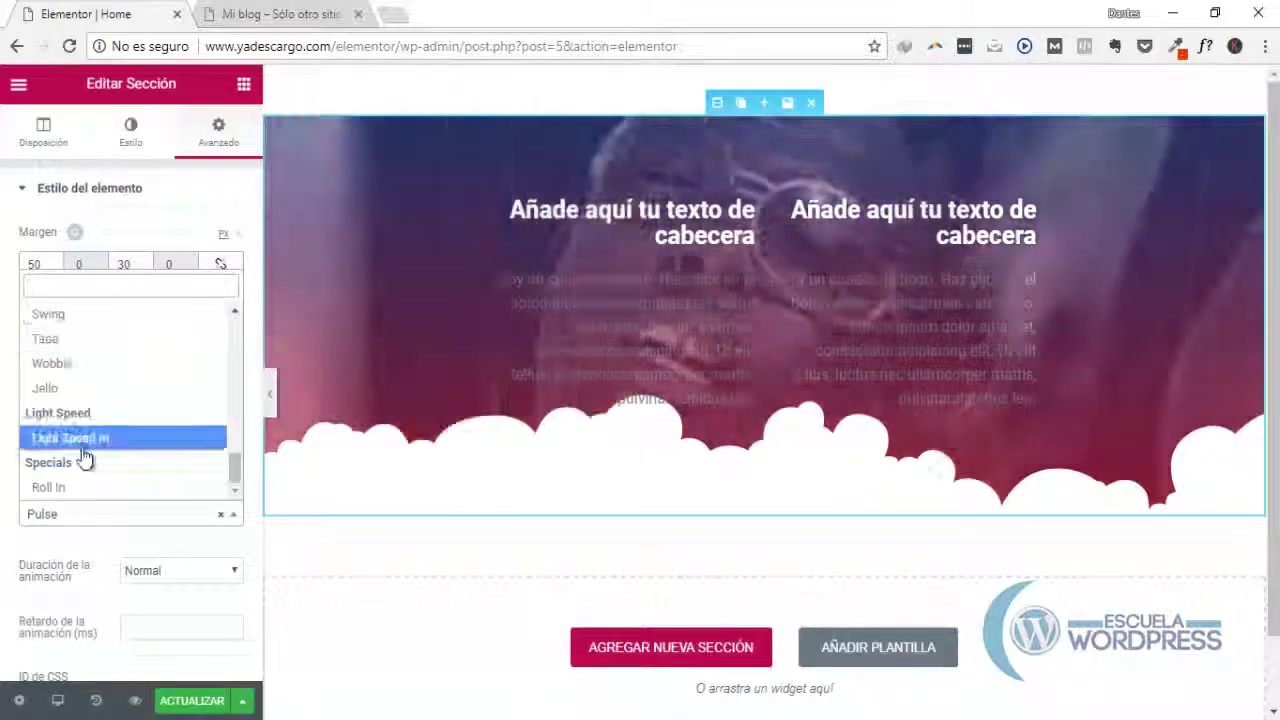
left_click(87, 440)
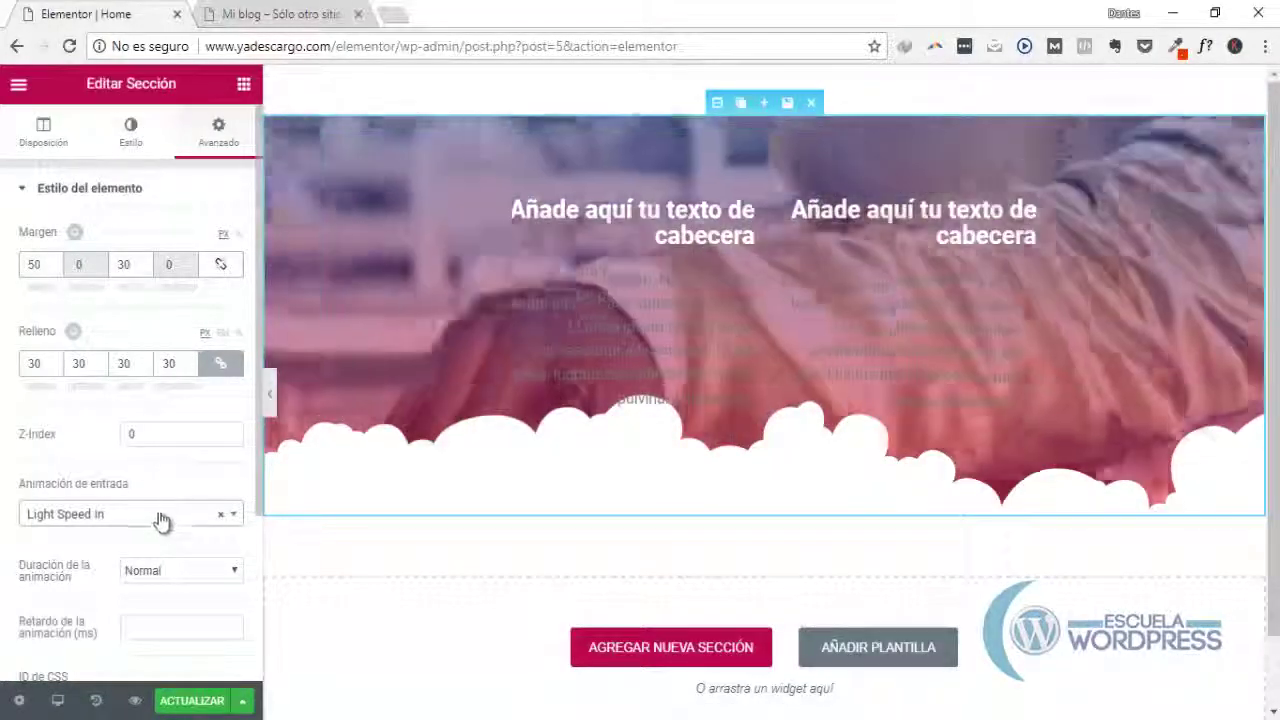
Try the Fade In Left entrance animation on the section, look through the other effects, and clear the selection
left_click(161, 521)
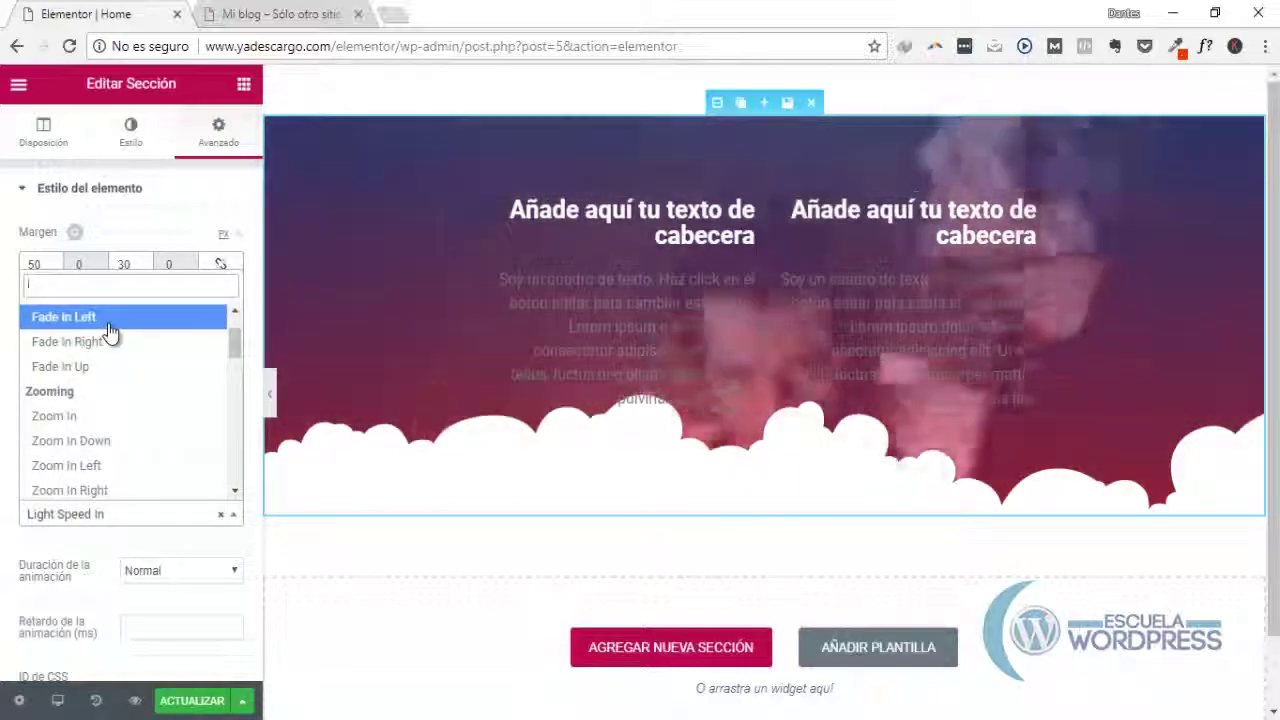
left_click(62, 316)
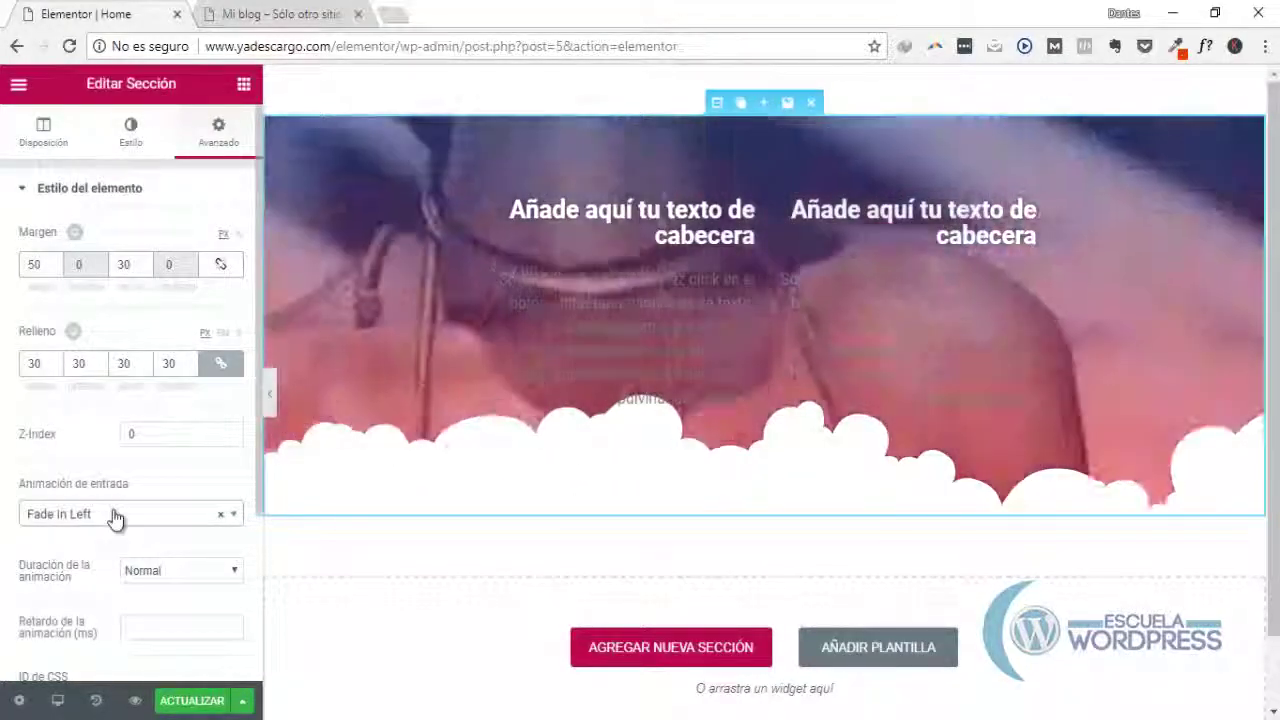
left_click(115, 517)
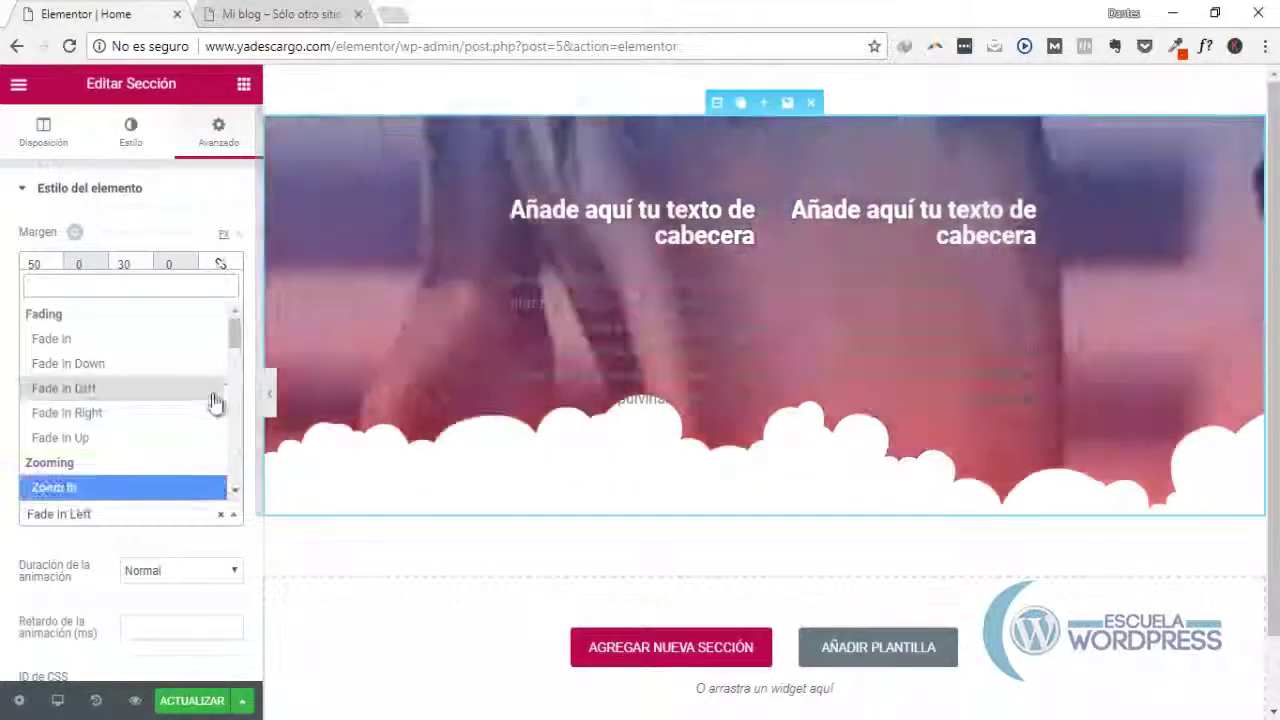
left_click_drag(233, 339, 233, 418)
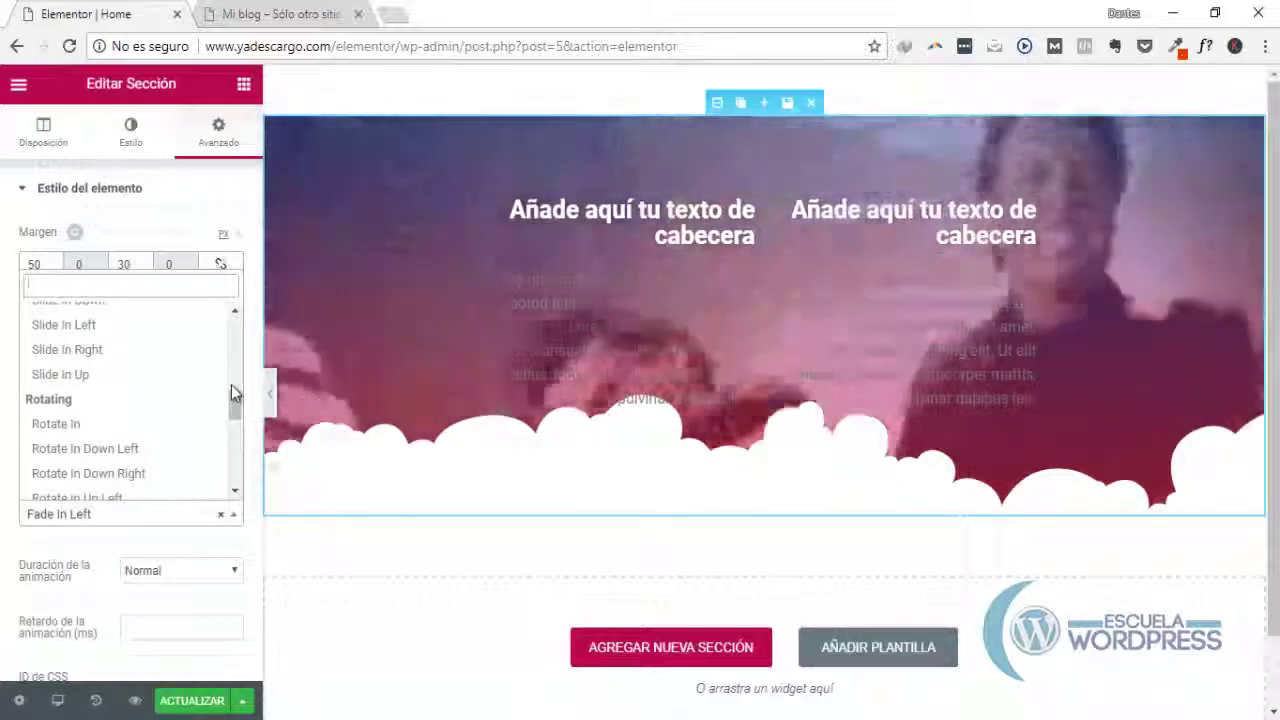
scroll(135, 452, "down", 1)
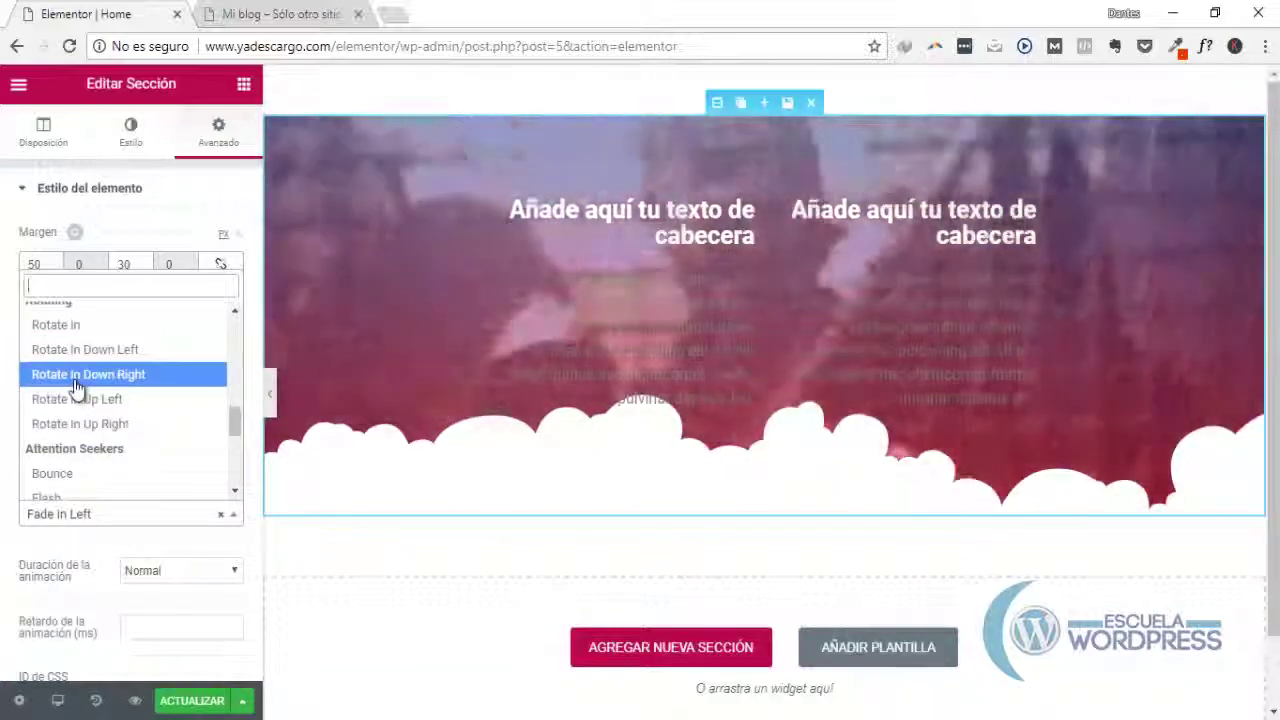
left_click(220, 514)
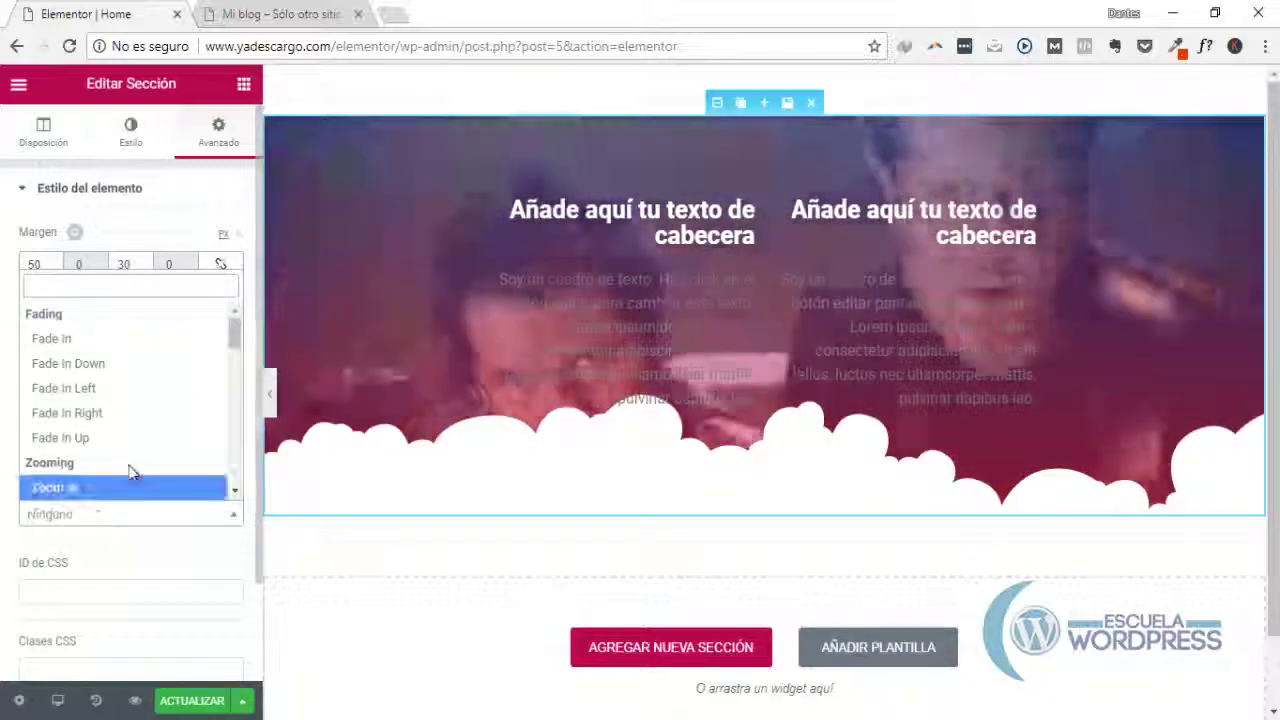
Try the Slide In Down and Flash entrance animations on the section
scroll(130, 474, "down", 4)
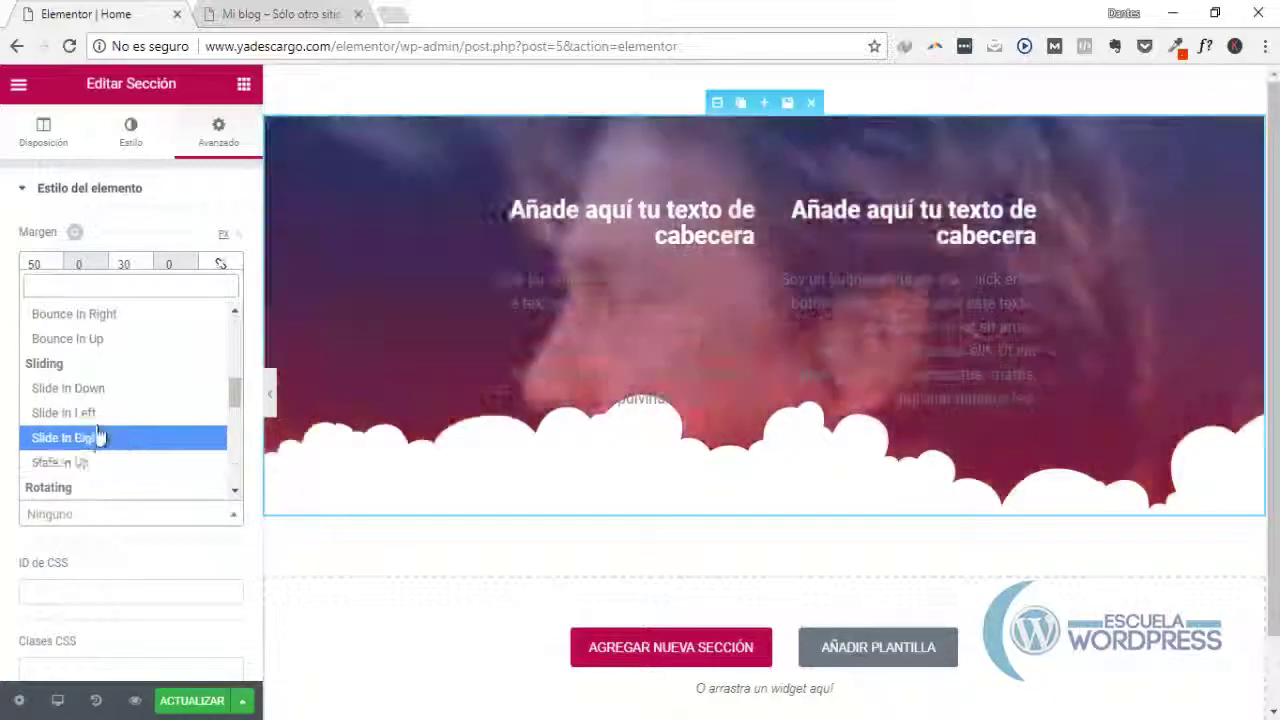
left_click(107, 391)
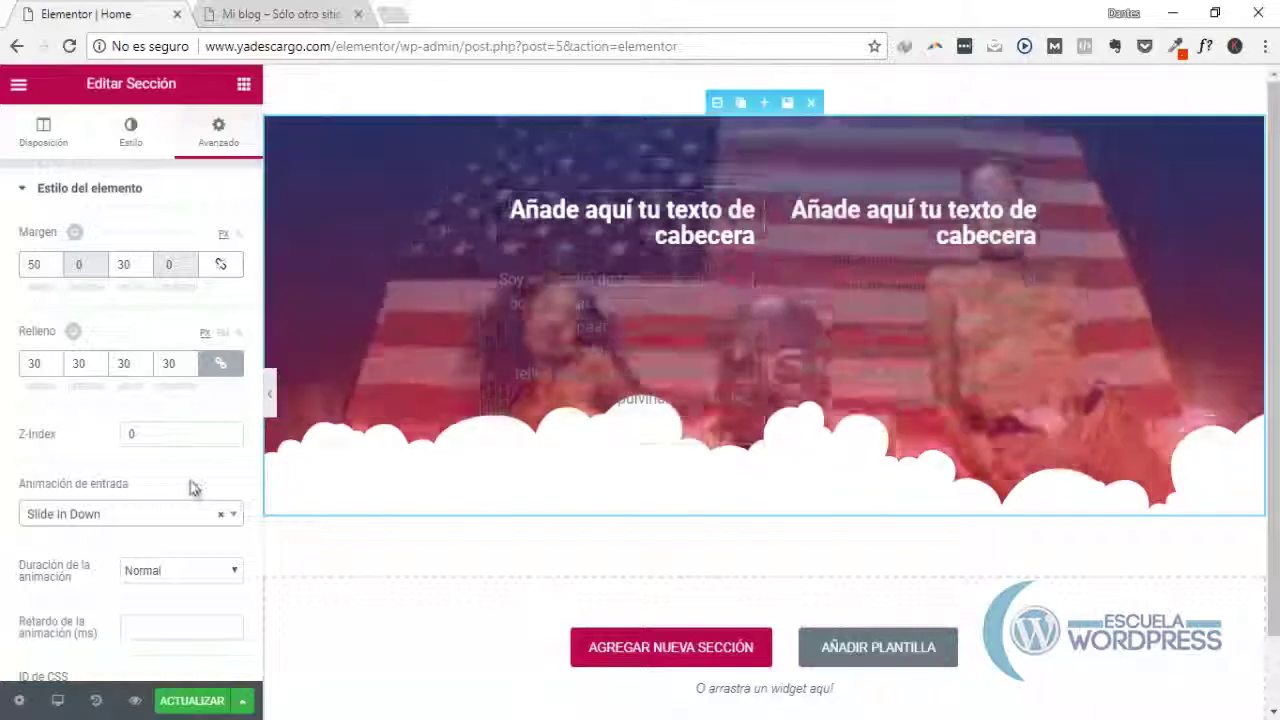
left_click(166, 515)
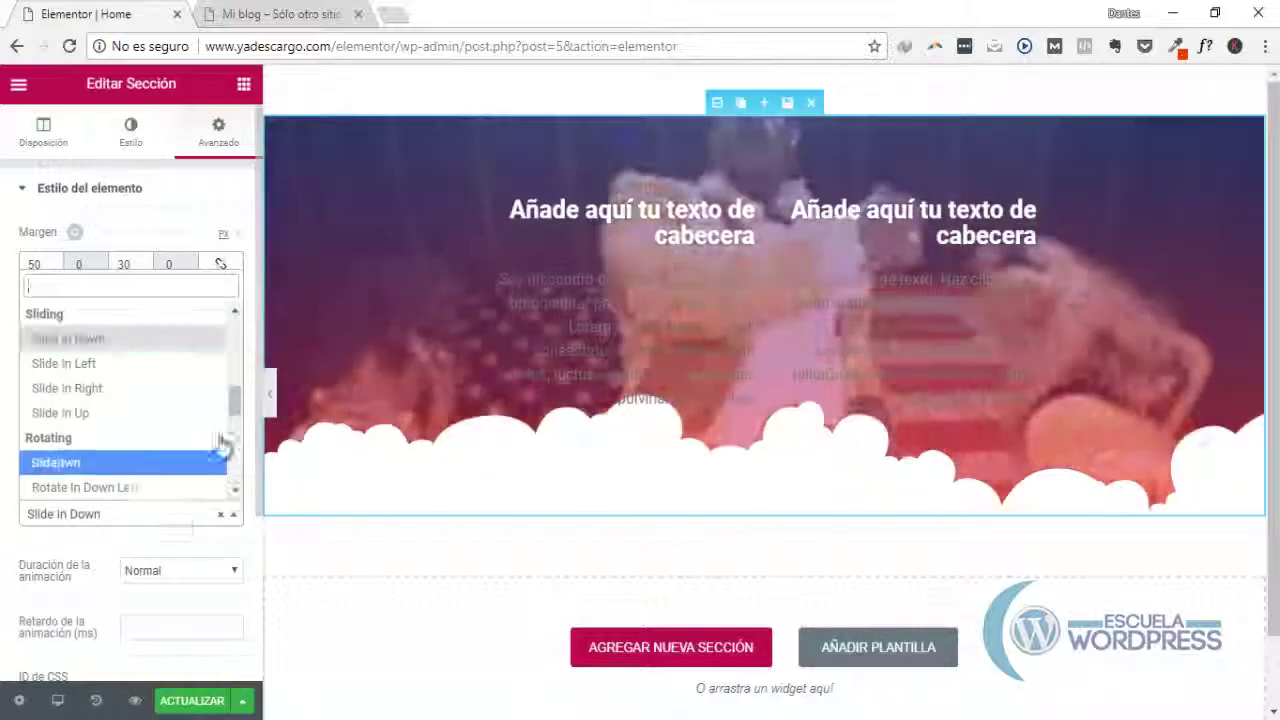
left_click_drag(235, 402, 235, 436)
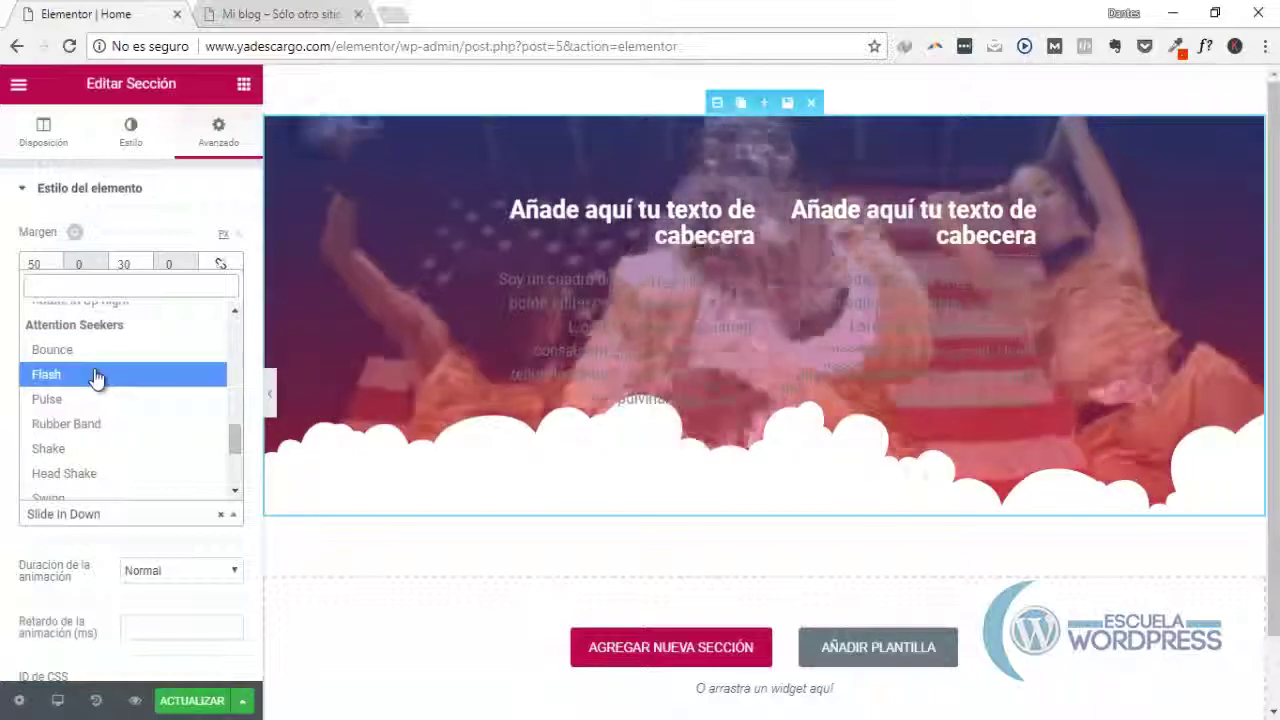
left_click(94, 372)
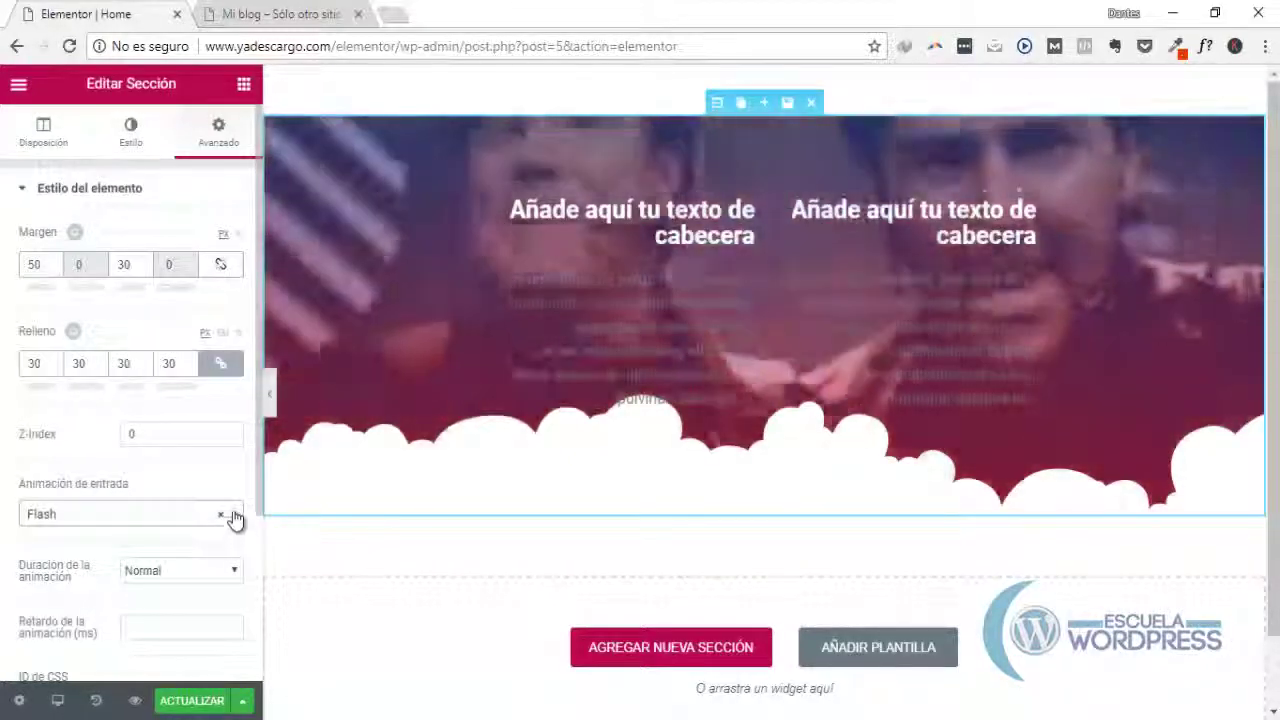
Try the Head Shake and Fade In Right entrance animations on the section
left_click(234, 517)
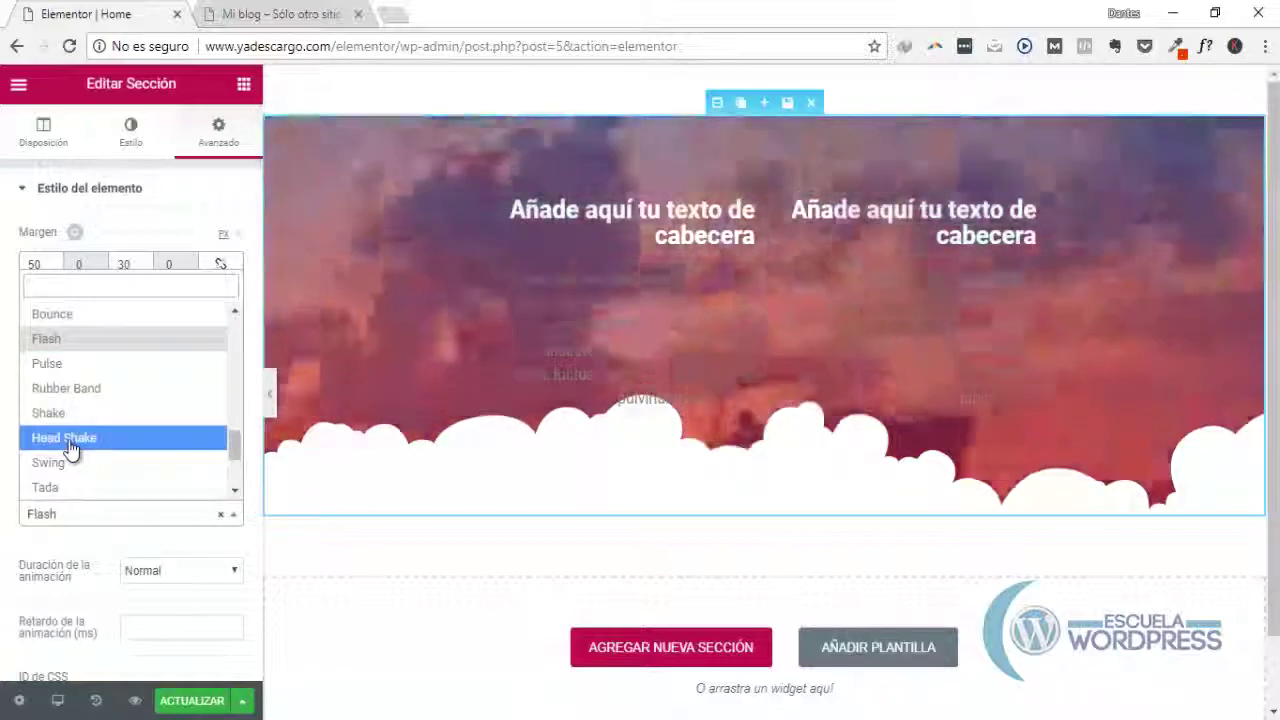
left_click(70, 448)
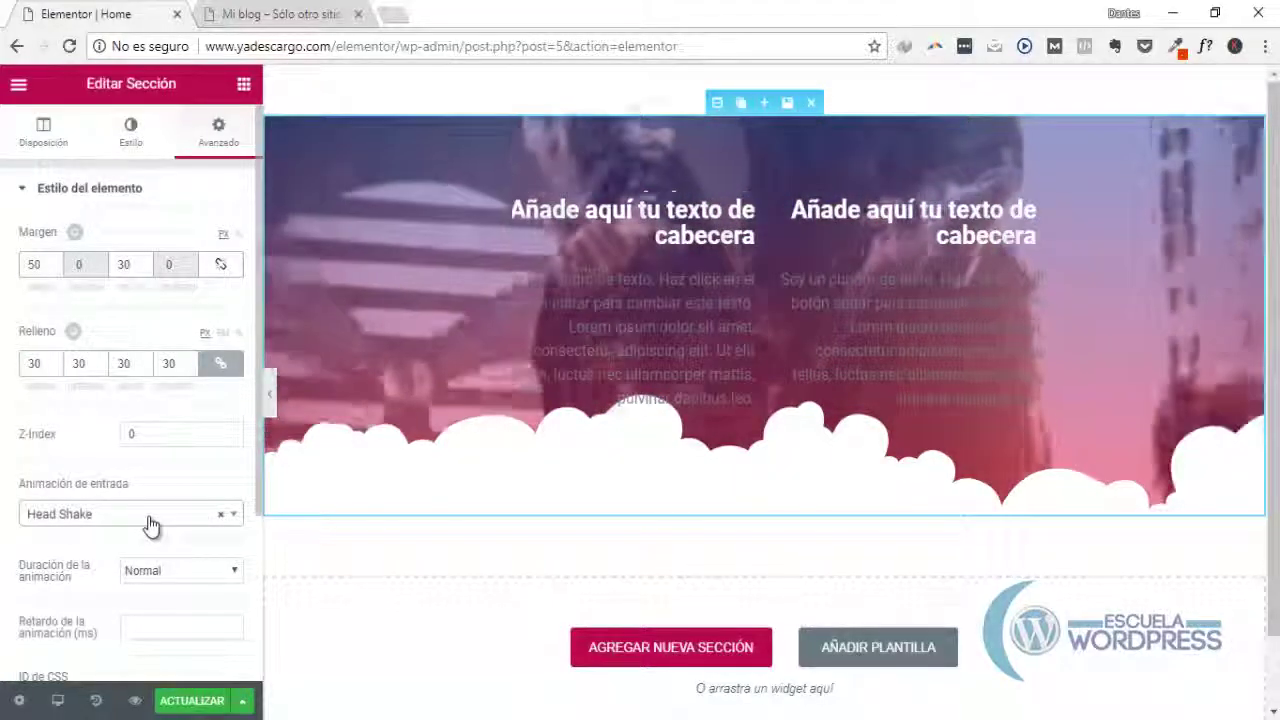
left_click(150, 522)
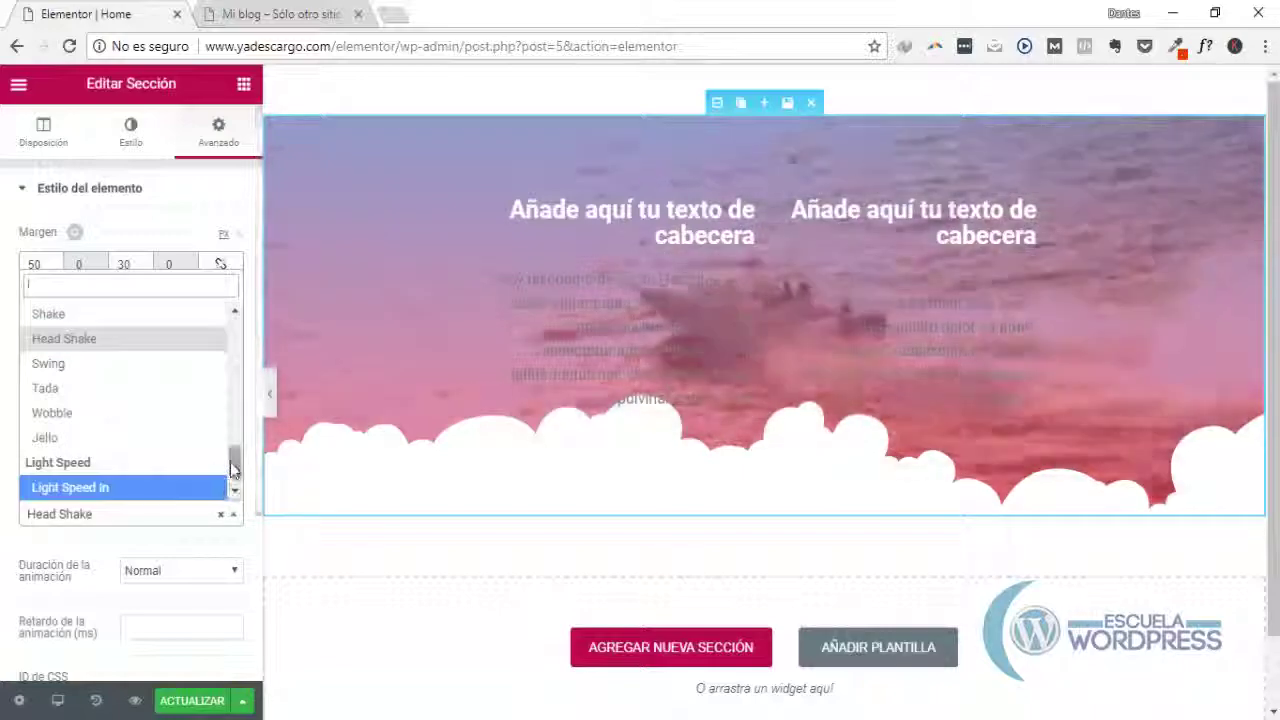
left_click_drag(232, 470, 245, 346)
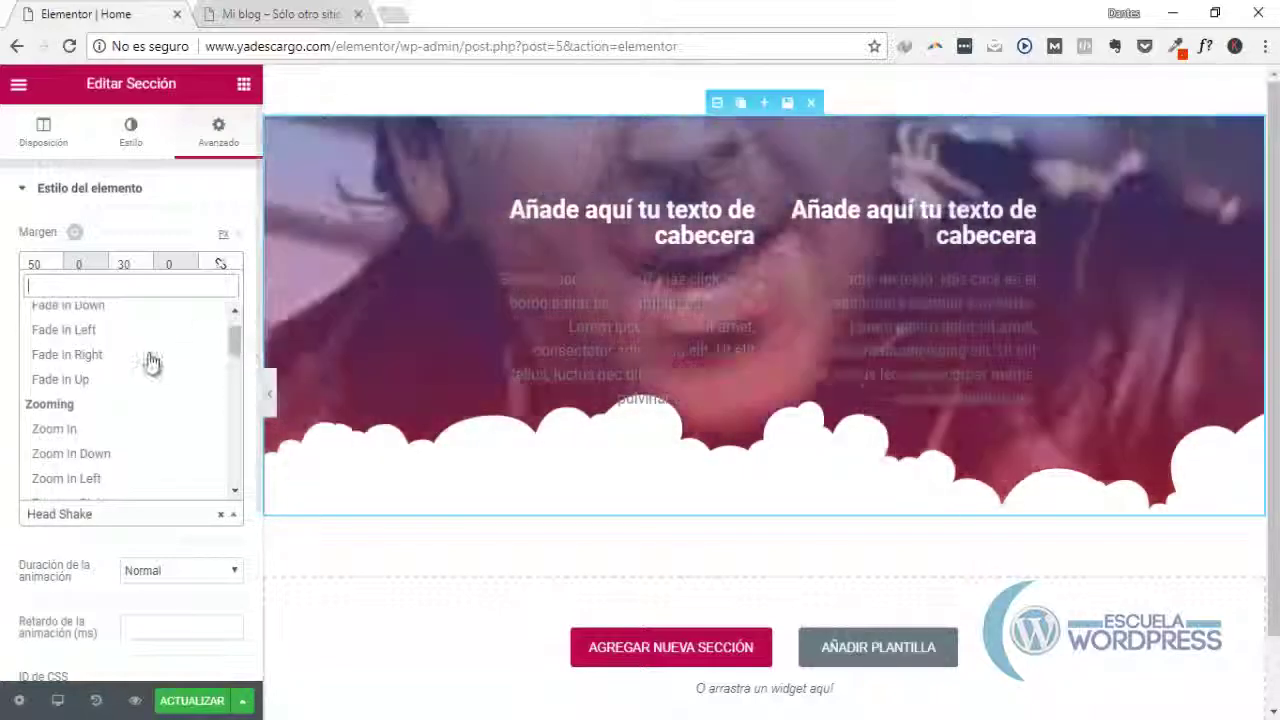
left_click(104, 358)
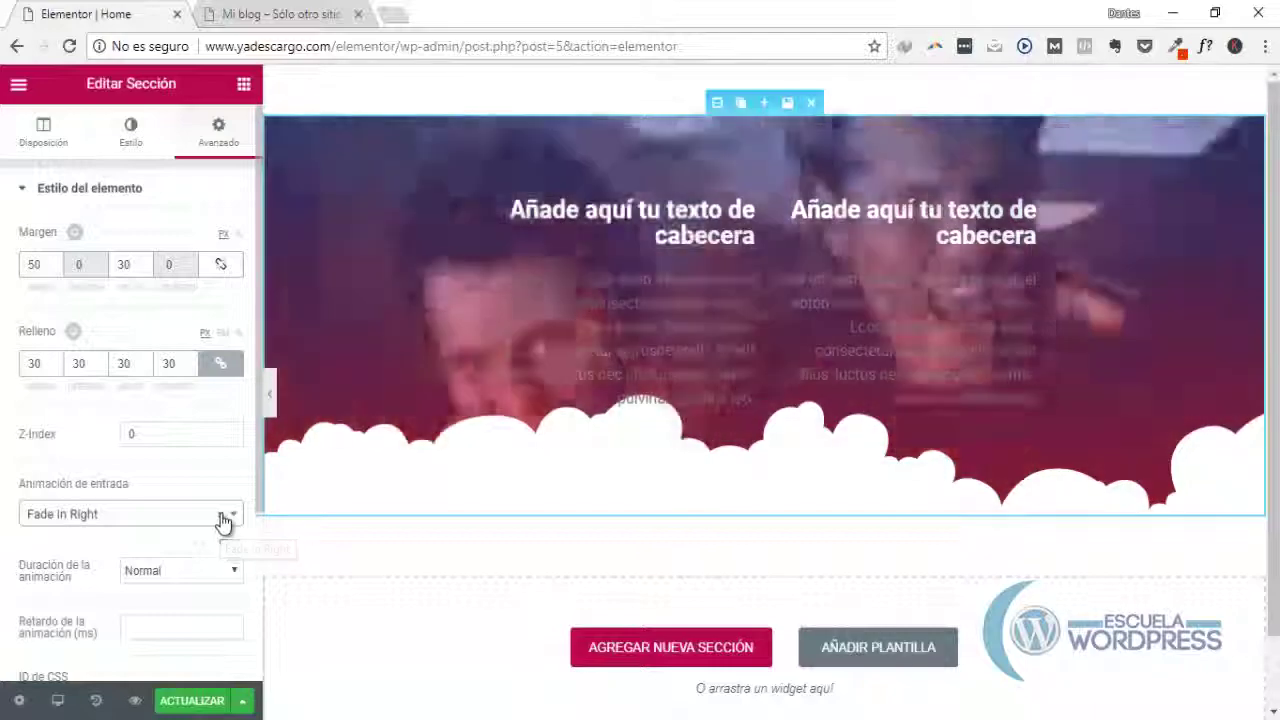
Remove the section's entrance animation, leaving it set to Ninguno
left_click(222, 517)
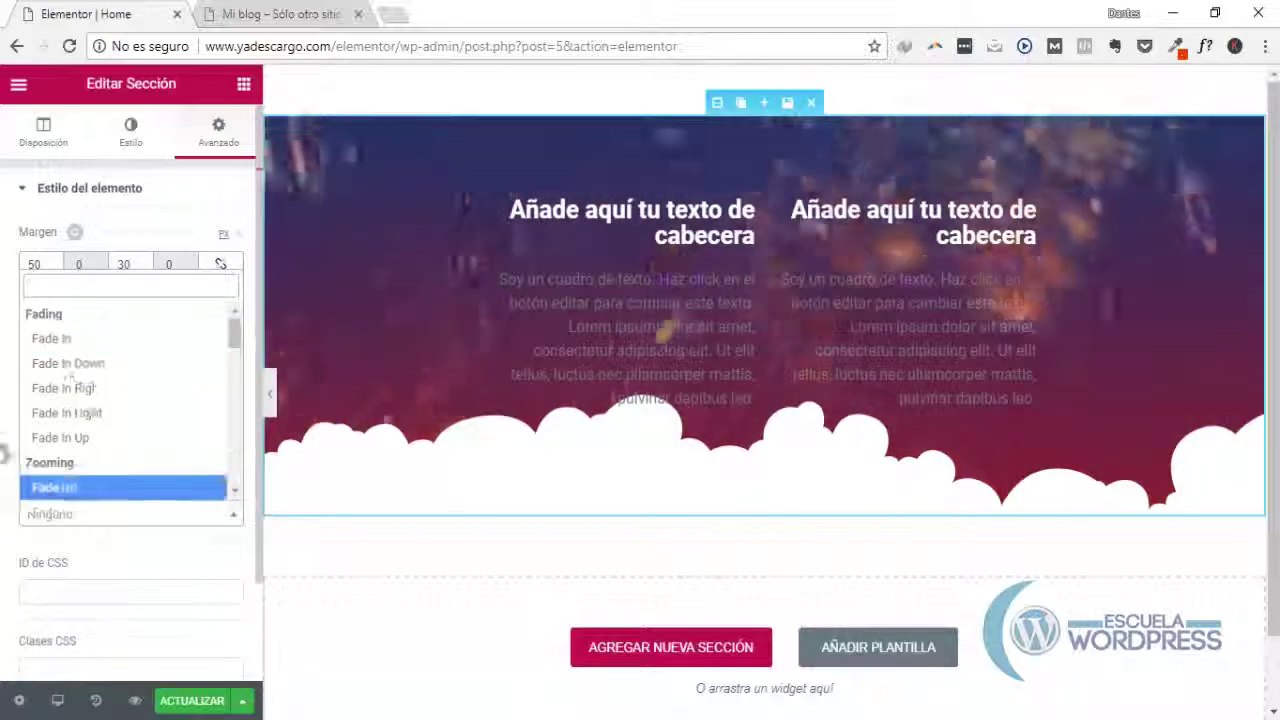
left_click(15, 521)
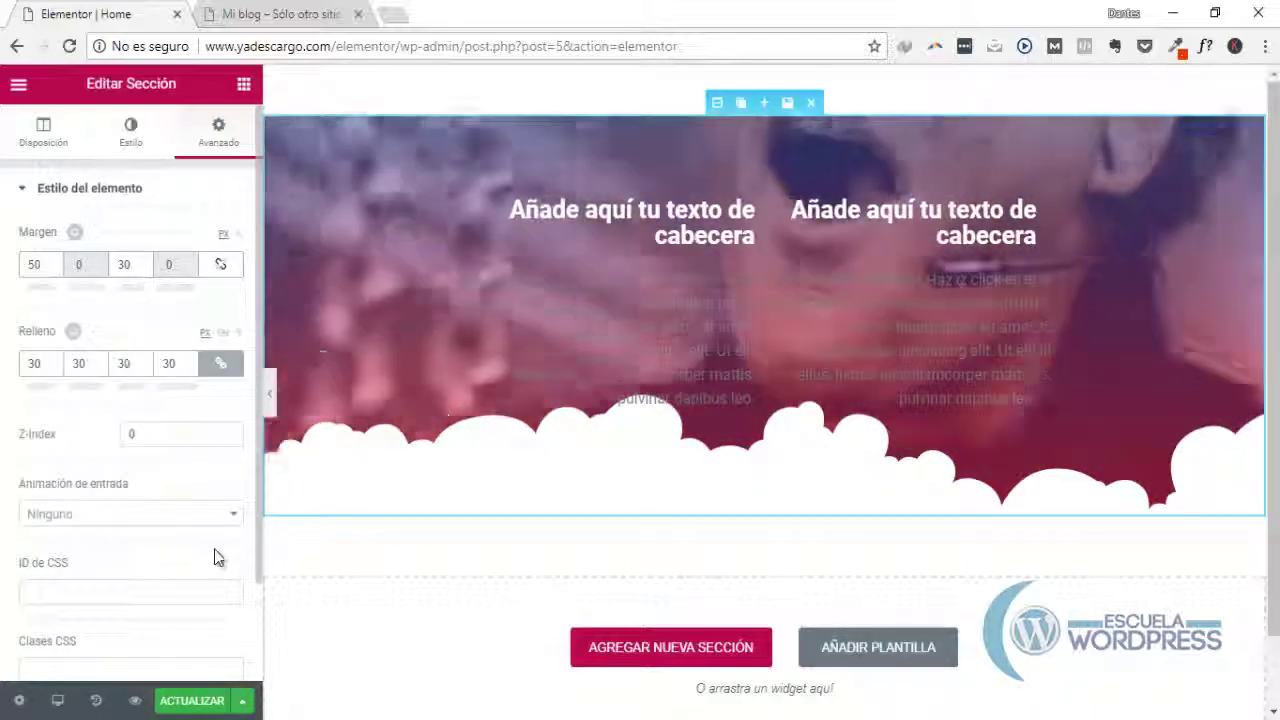
Examine the section's CSS ID field, responsive visibility options and custom CSS settings, and collapse the custom CSS group
scroll(214, 549, "down", 2)
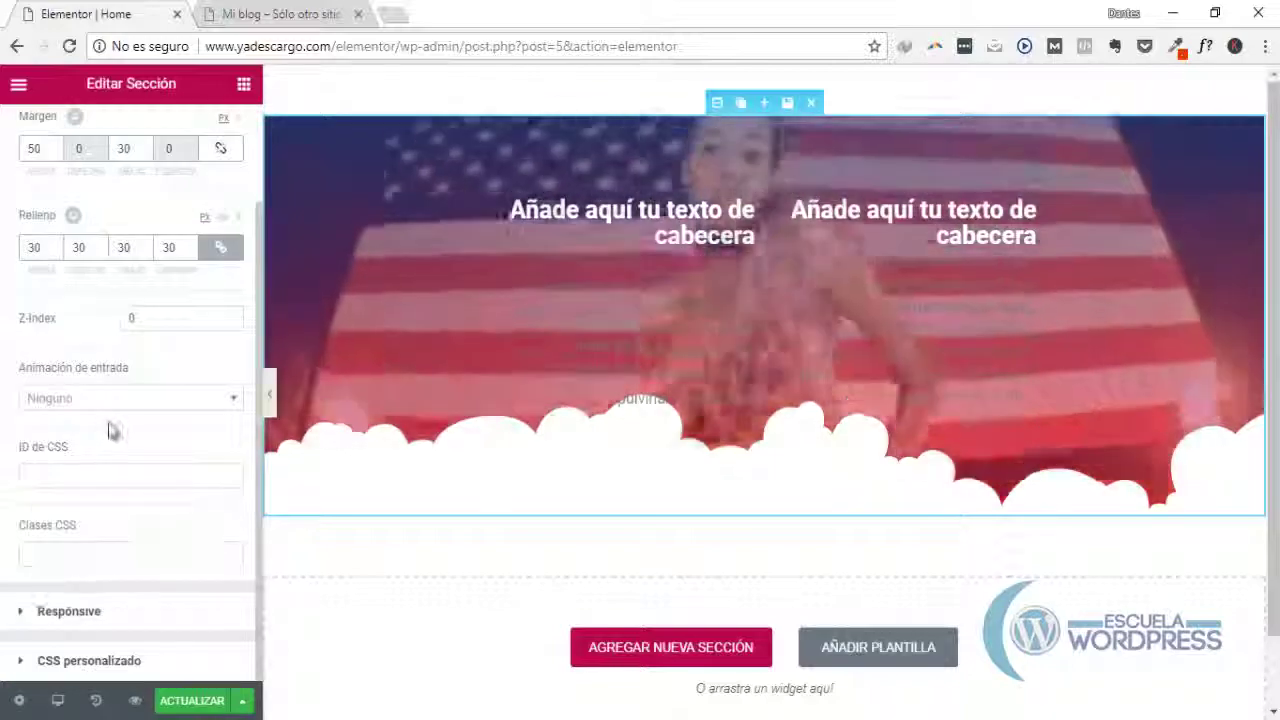
left_click(43, 476)
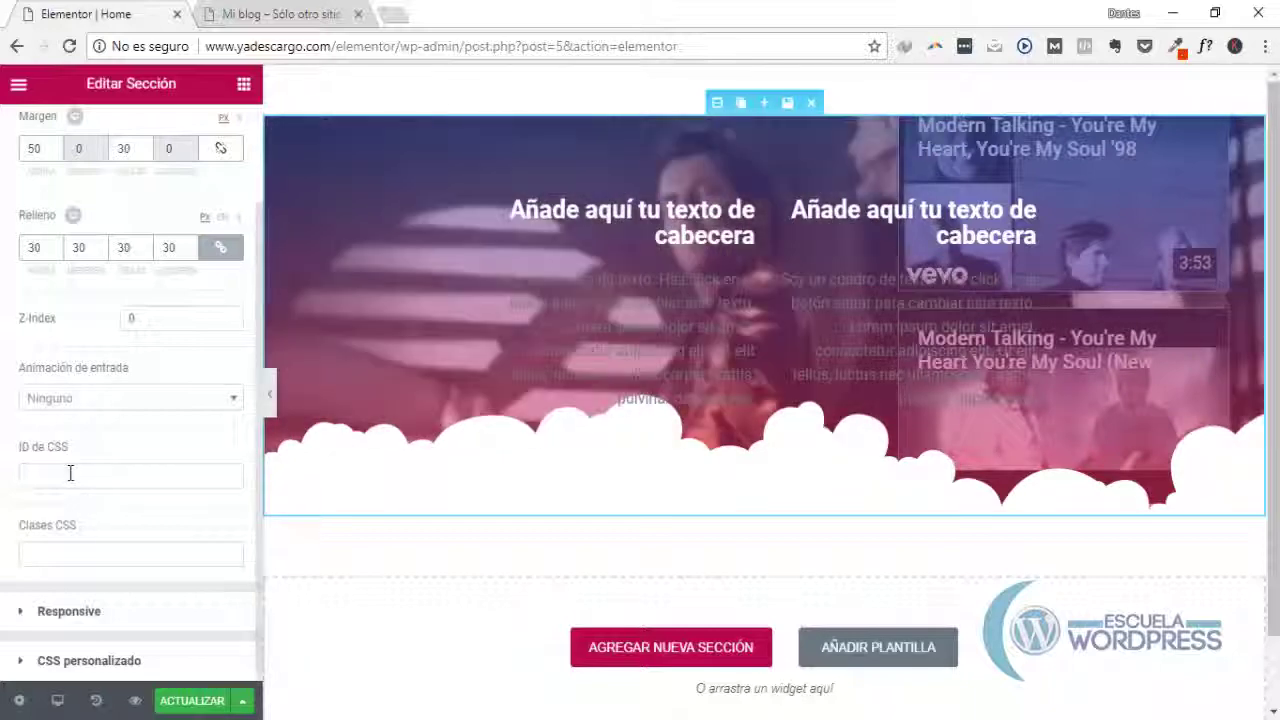
mouse_move(69, 472)
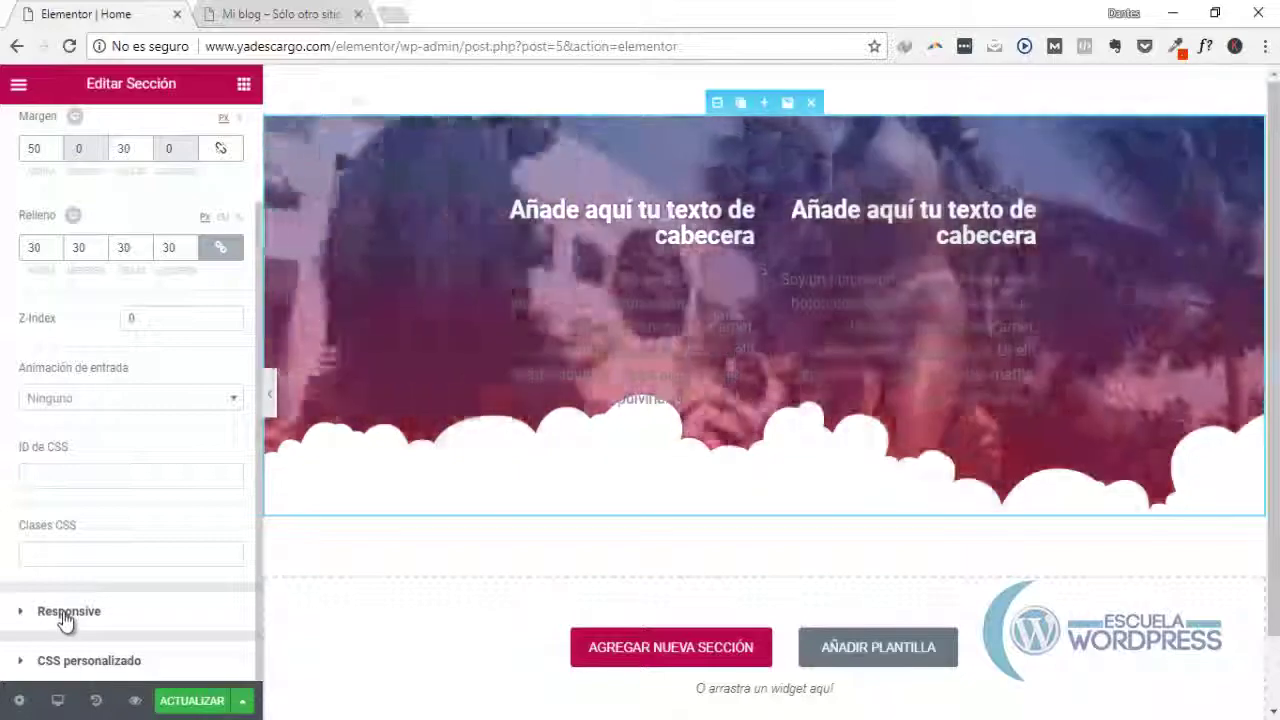
left_click(67, 612)
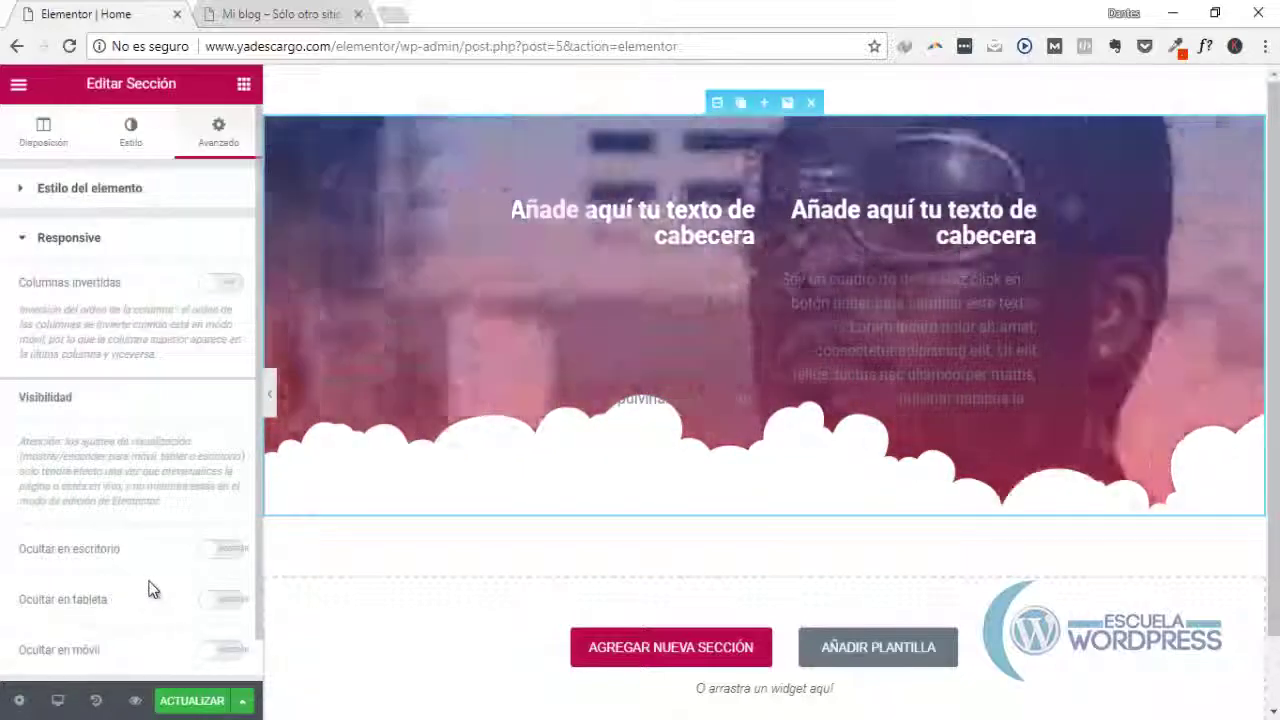
scroll(150, 588, "down", 1)
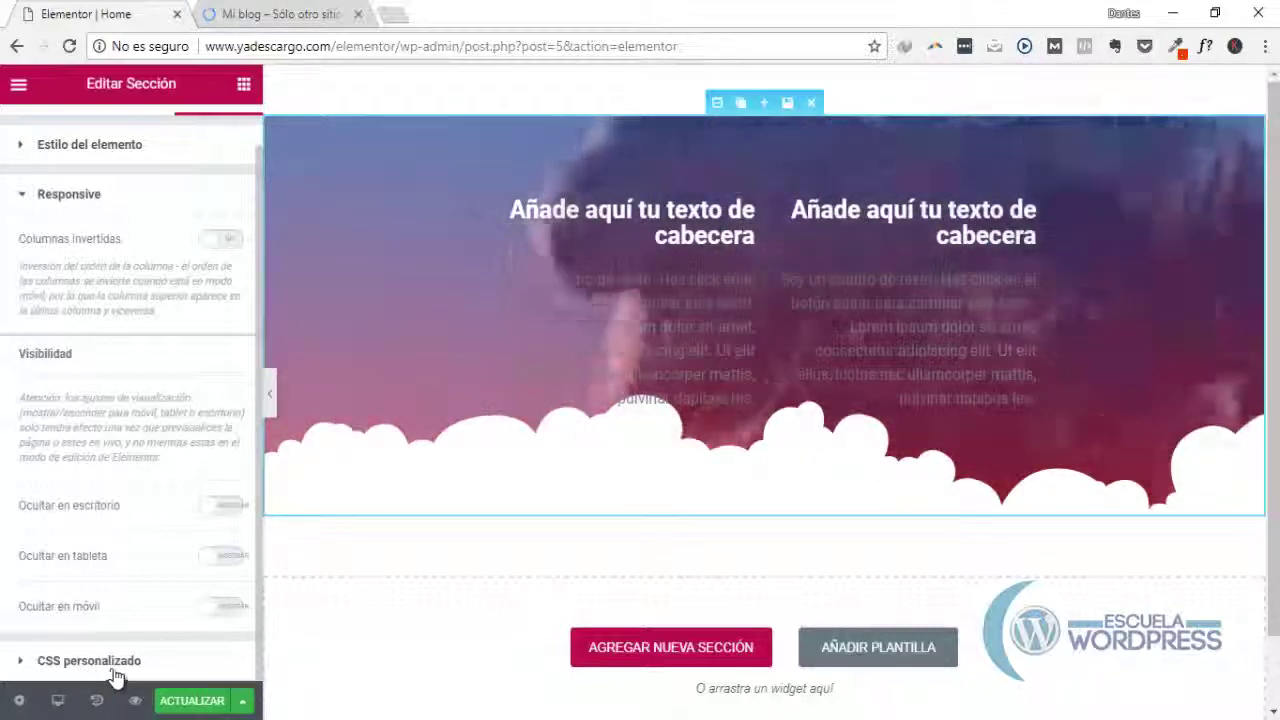
left_click(85, 664)
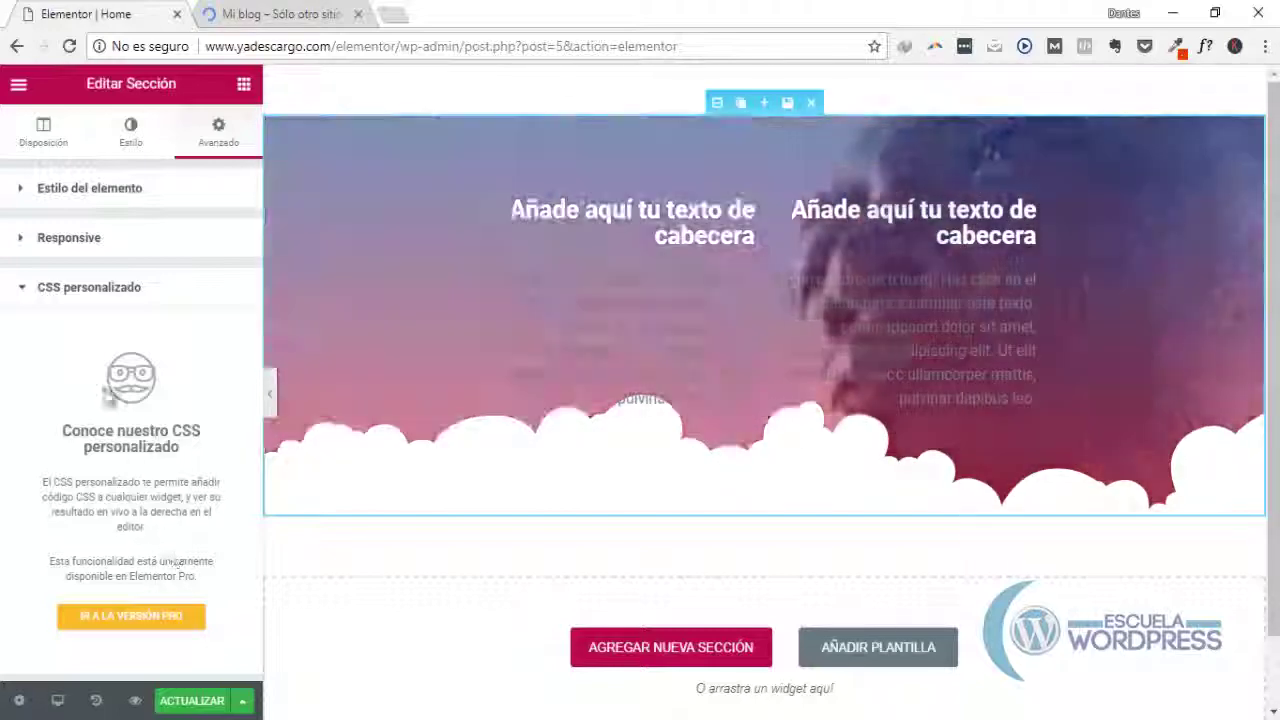
left_click(22, 294)
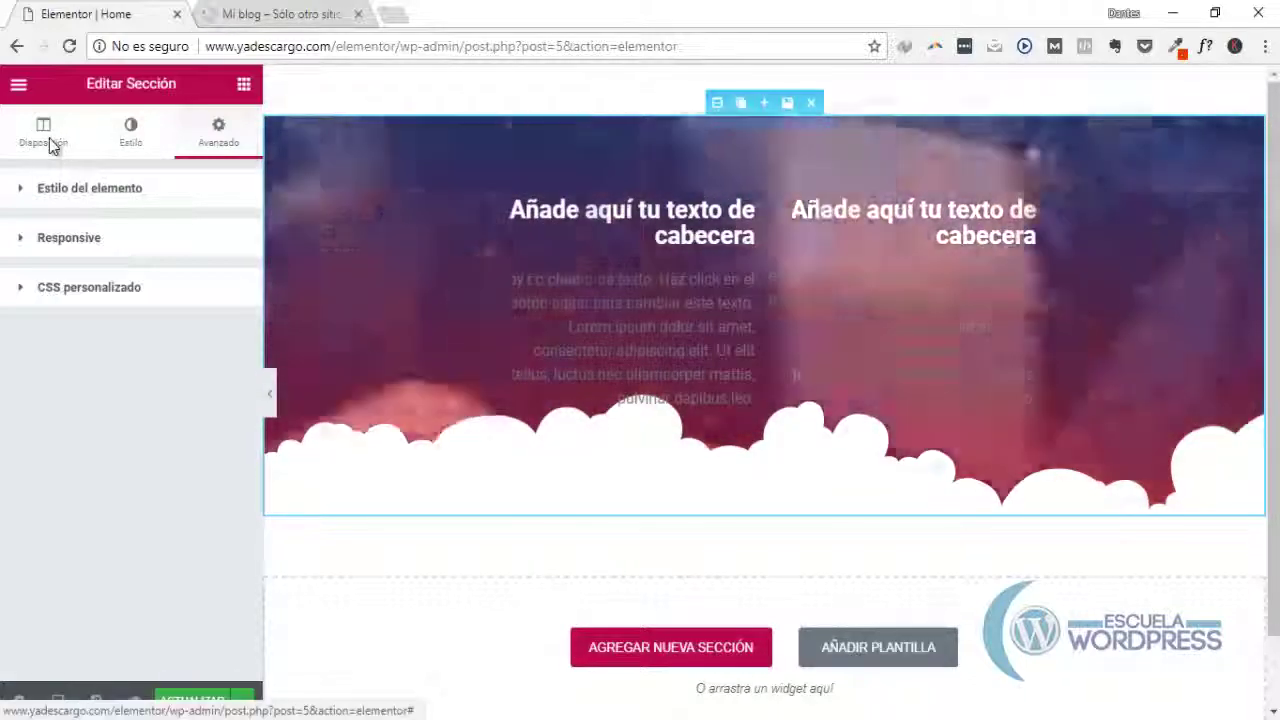
Review the section's layout and style settings, and return to its advanced settings
left_click(47, 140)
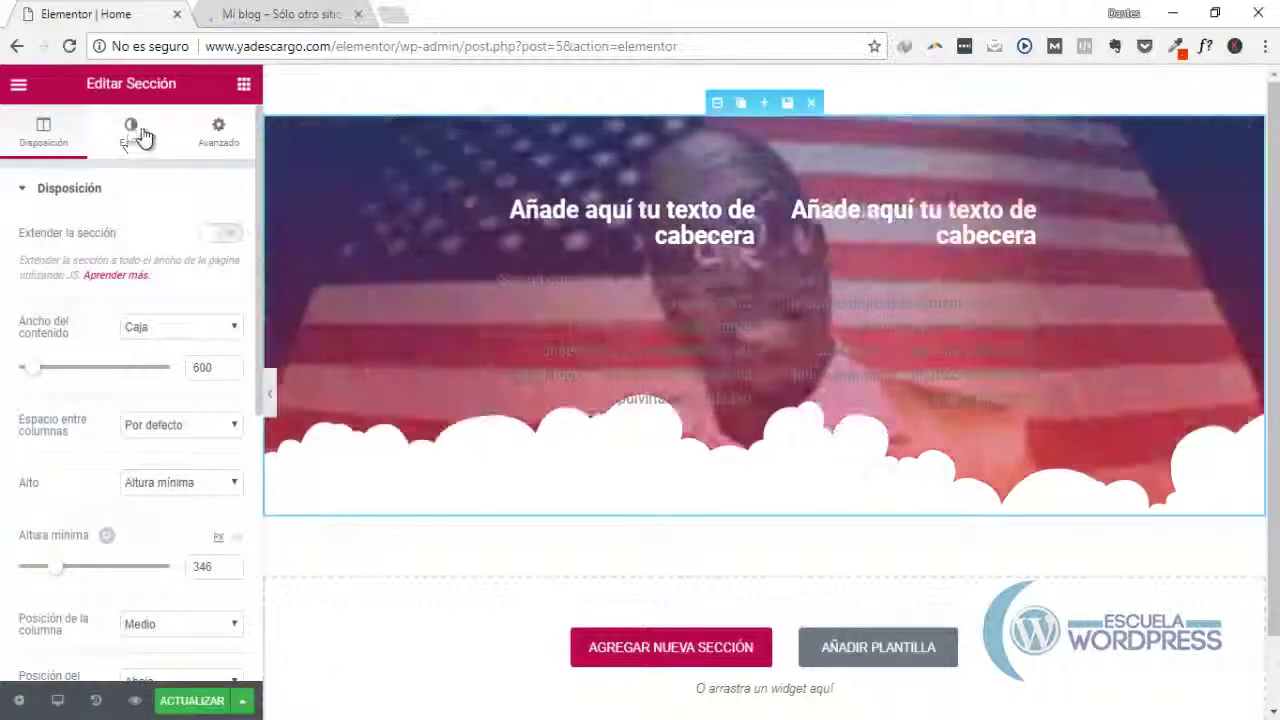
left_click(148, 148)
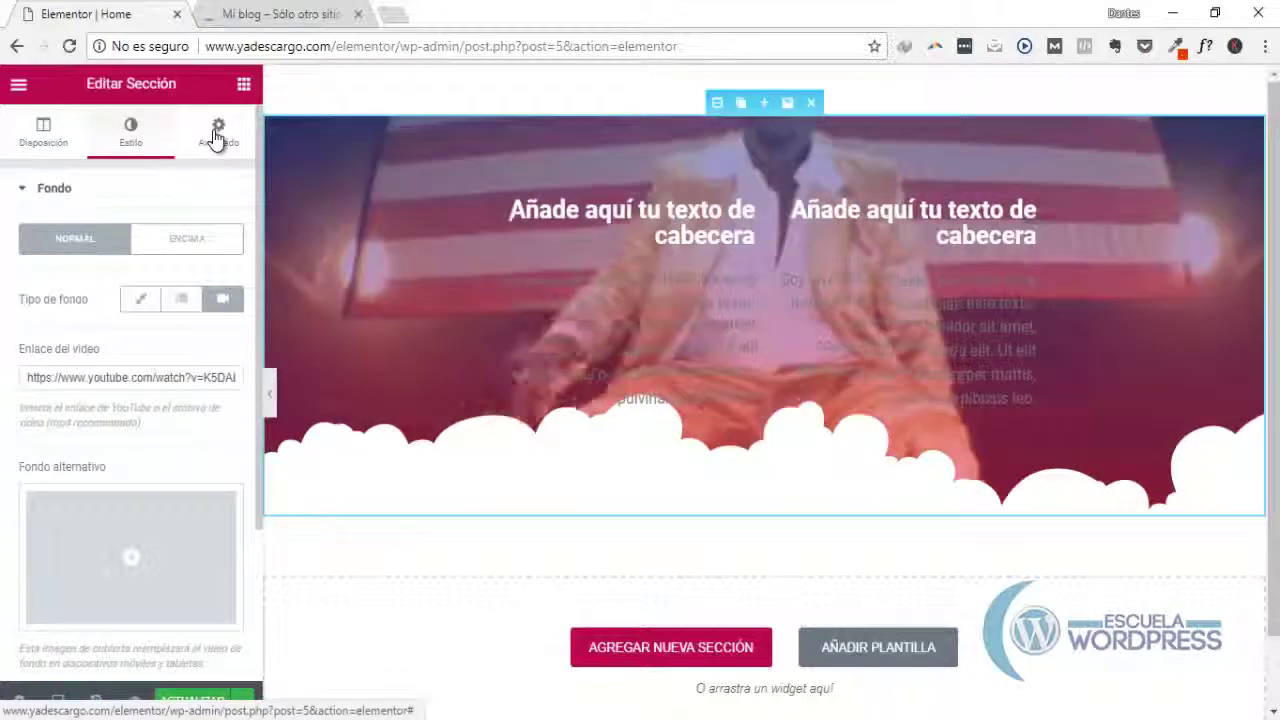
left_click(215, 137)
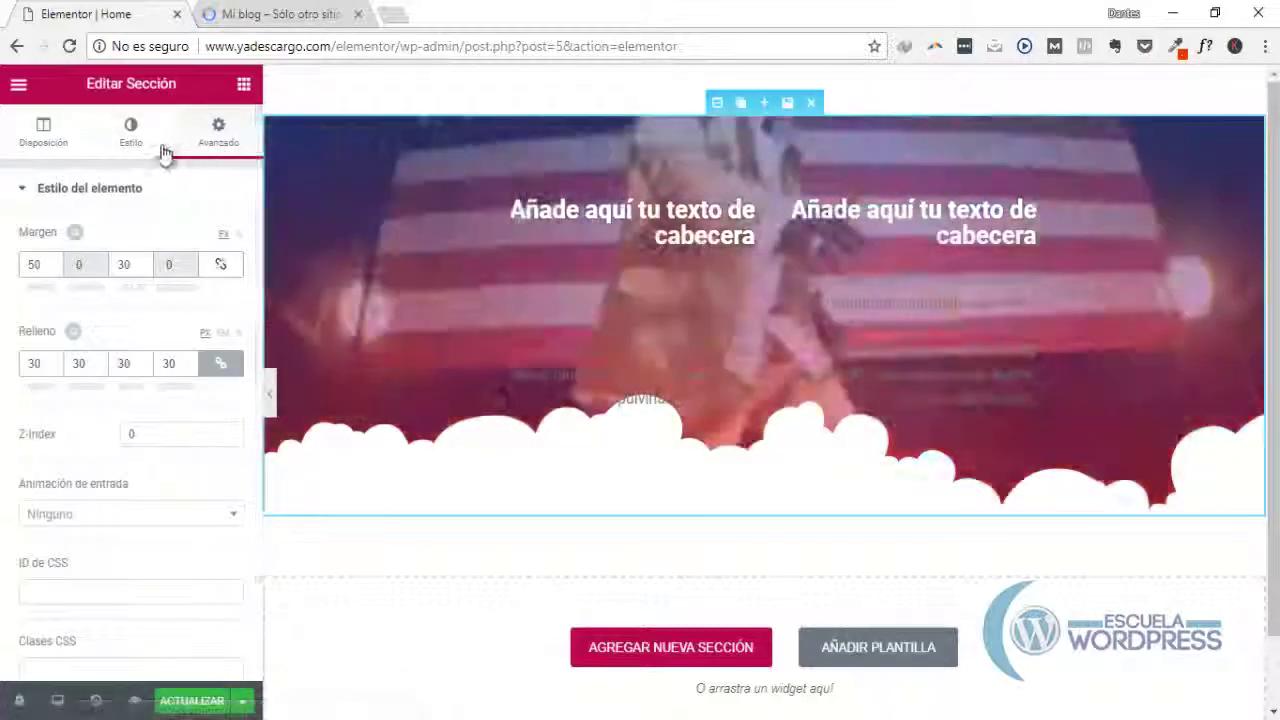